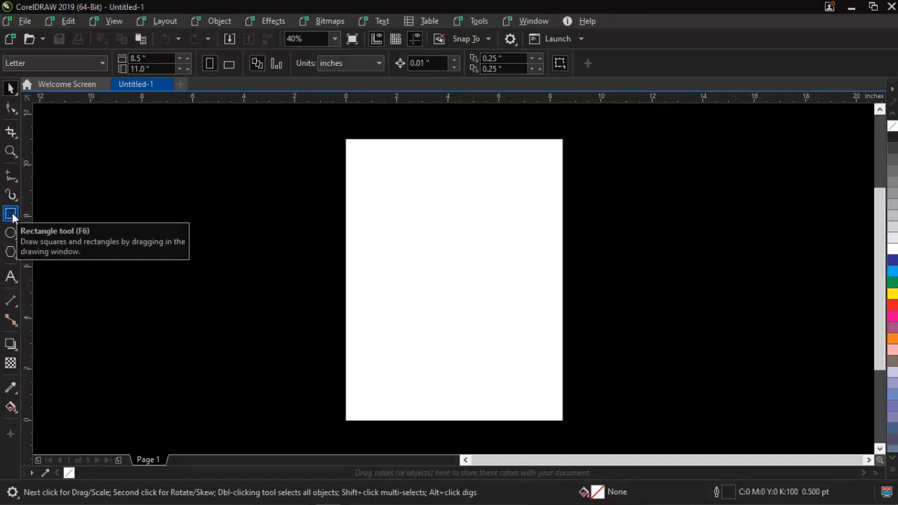
Draw a near-square rectangle about 6.6 inches wide and 6.7 inches high around the middle of the page
left_click(10, 214)
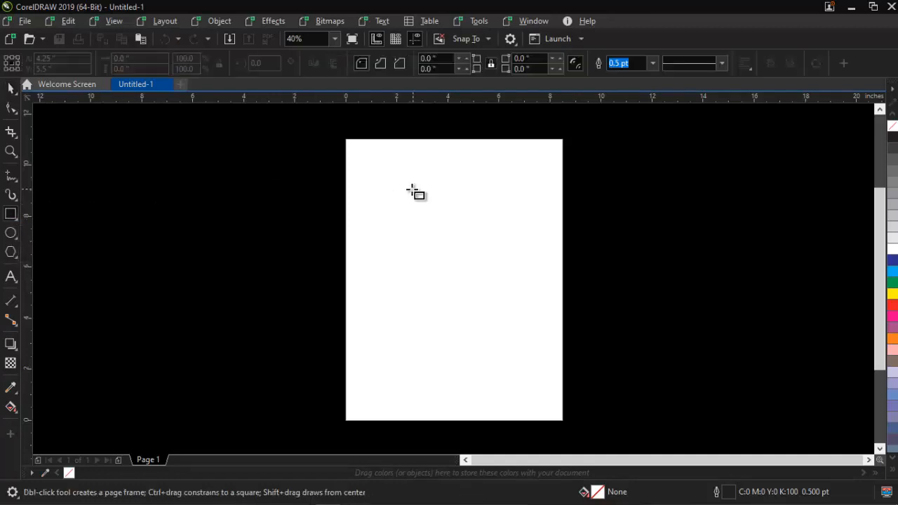
left_click_drag(378, 184, 546, 353)
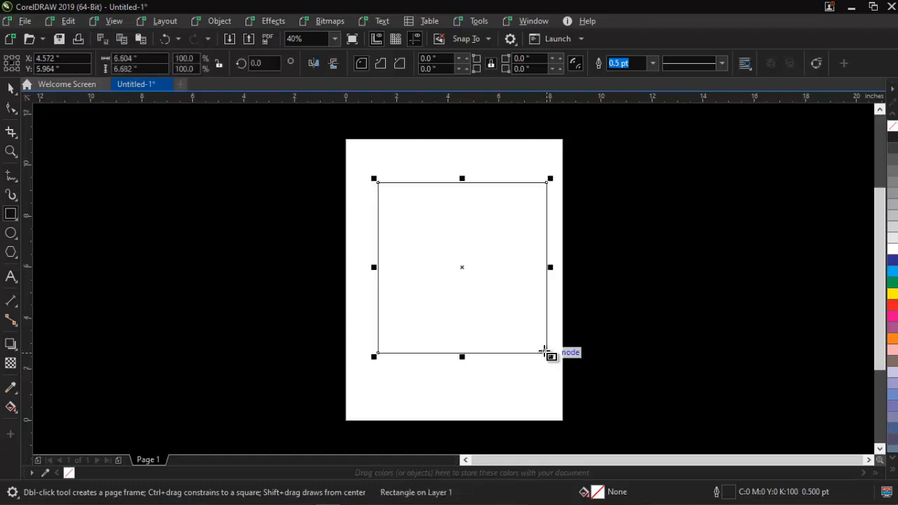
left_click(10, 89)
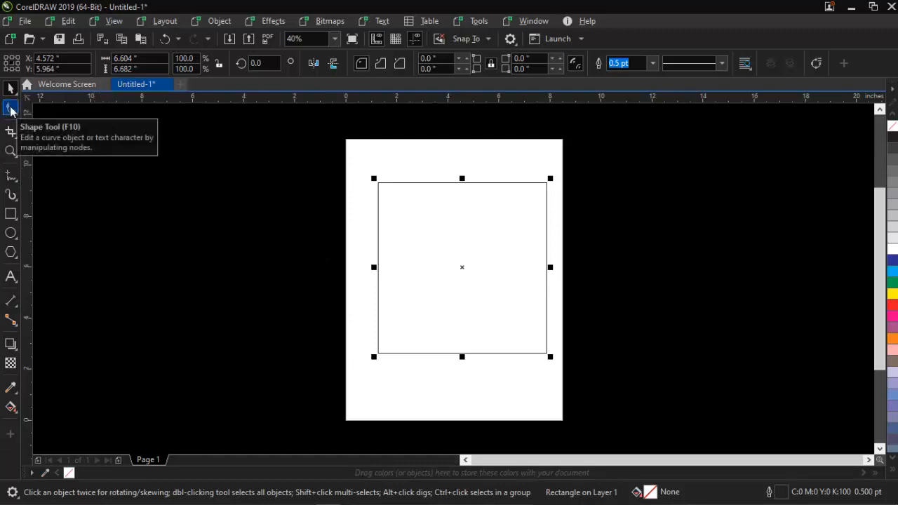
Try rounding all four corners of the rectangle to a radius of about 1.5 inches and undo the rounding
left_click(11, 109)
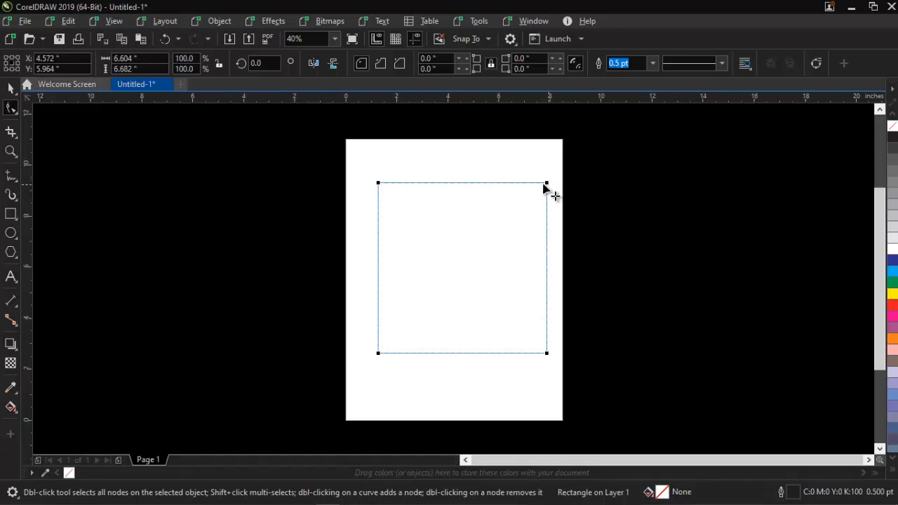
left_click_drag(547, 184, 508, 185)
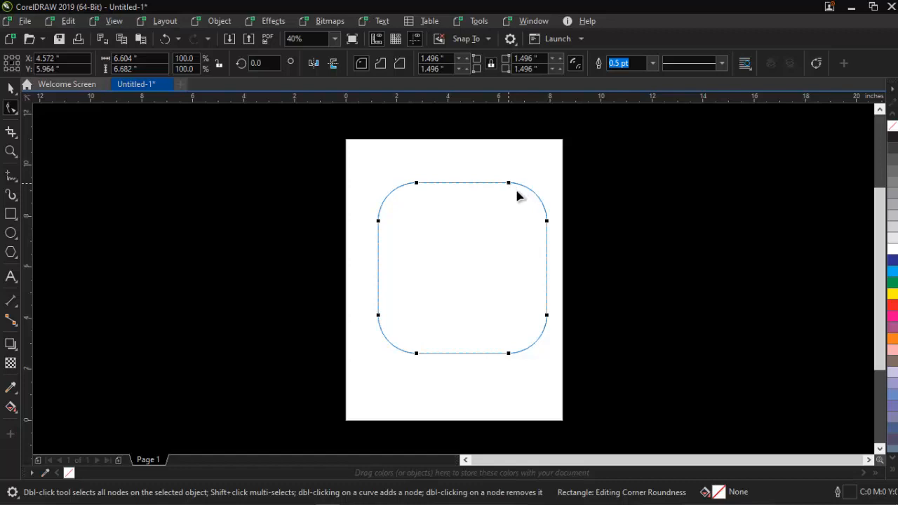
key("ctrl+z")
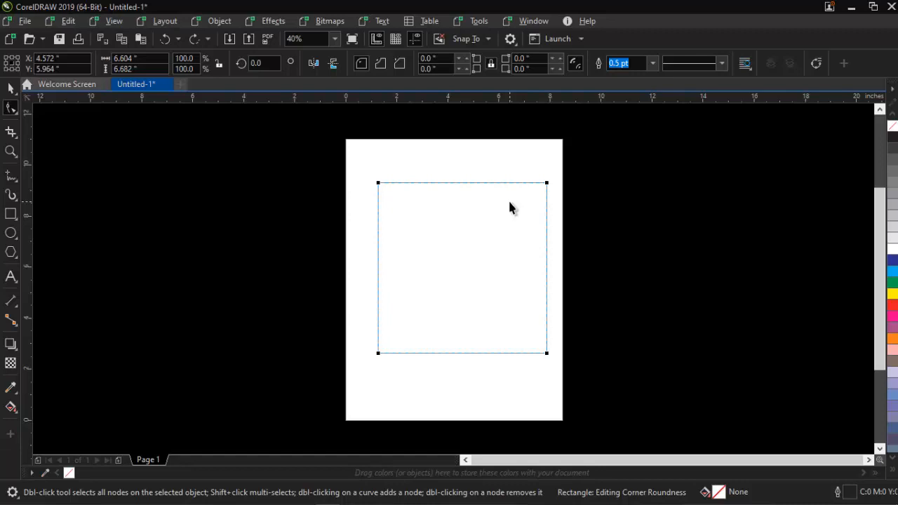
Convert the rectangle to curves so that its corner nodes can be edited individually
key("ctrl+q")
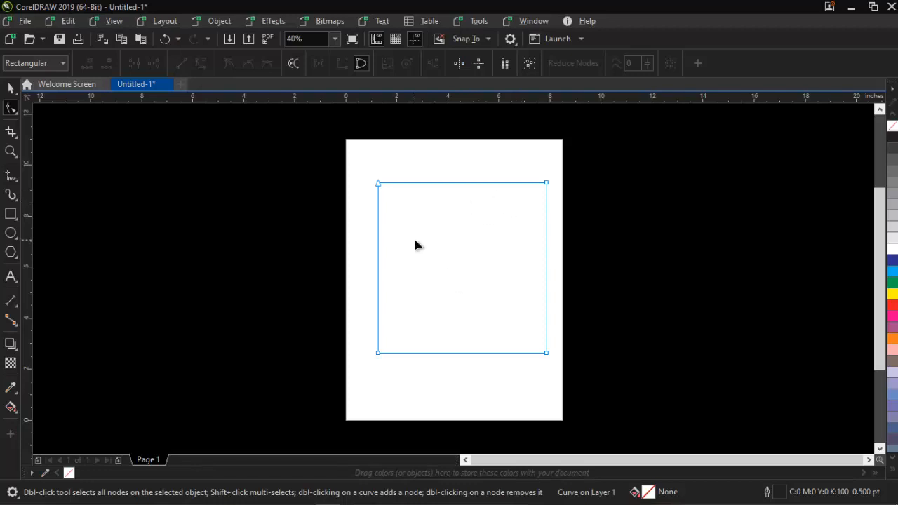
key("ctrl+z")
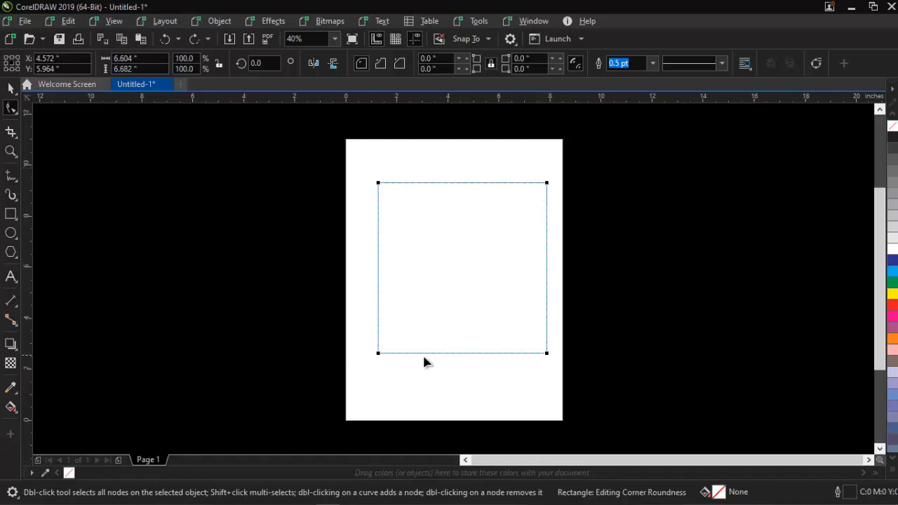
left_click(383, 310)
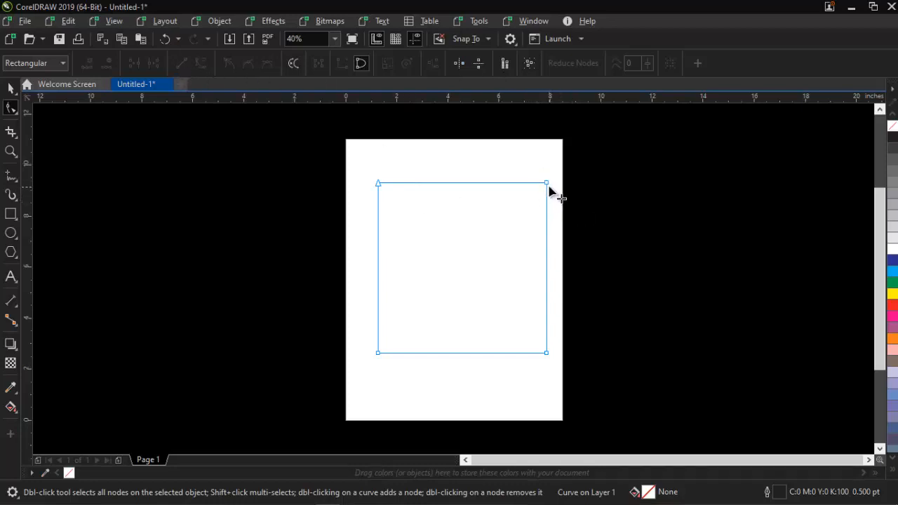
Try moving the curve's upper-right, lower-left and upper-left corner nodes inward one by one, and undo all three moves
left_click_drag(547, 184, 449, 199)
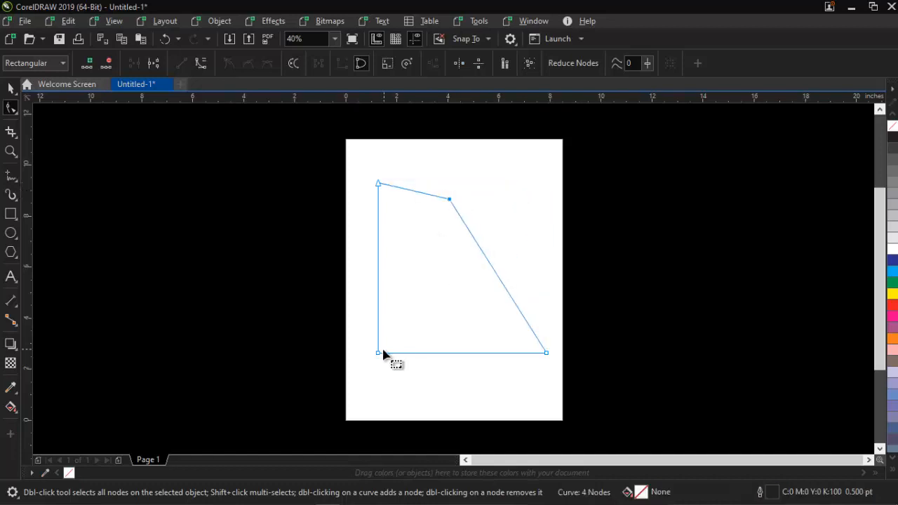
left_click_drag(378, 354, 457, 287)
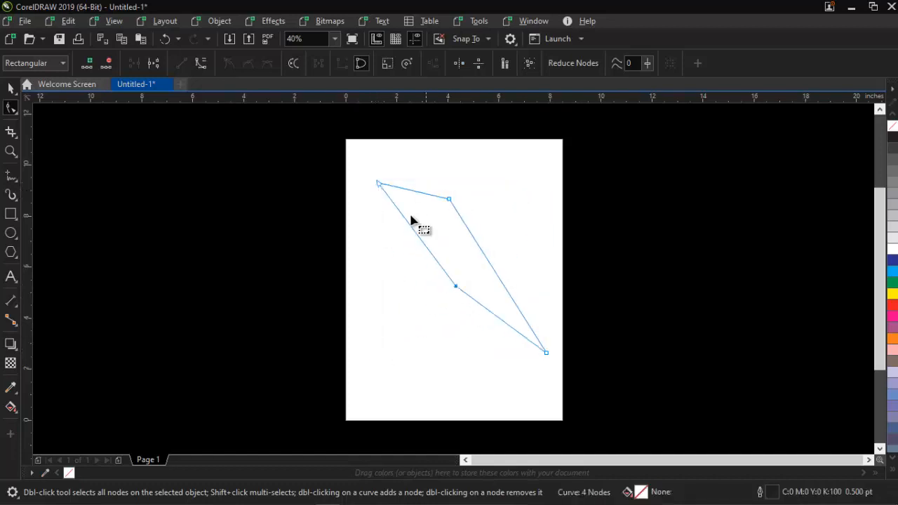
left_click_drag(385, 188, 453, 265)
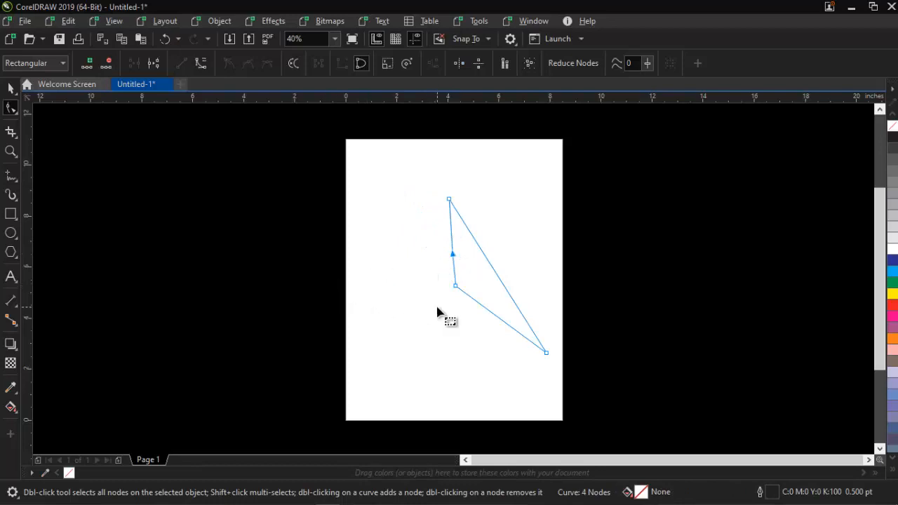
key("ctrl+z")
key("ctrl+z")
key("ctrl+z")
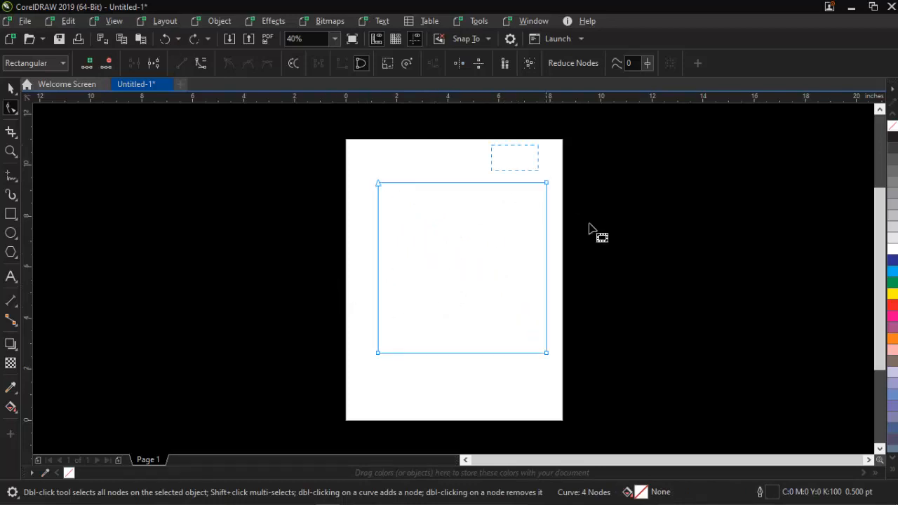
Convert the shape's top edge to a curve and bend it into a wave using its two control handles
left_click(201, 65)
left_click_drag(435, 183, 422, 260)
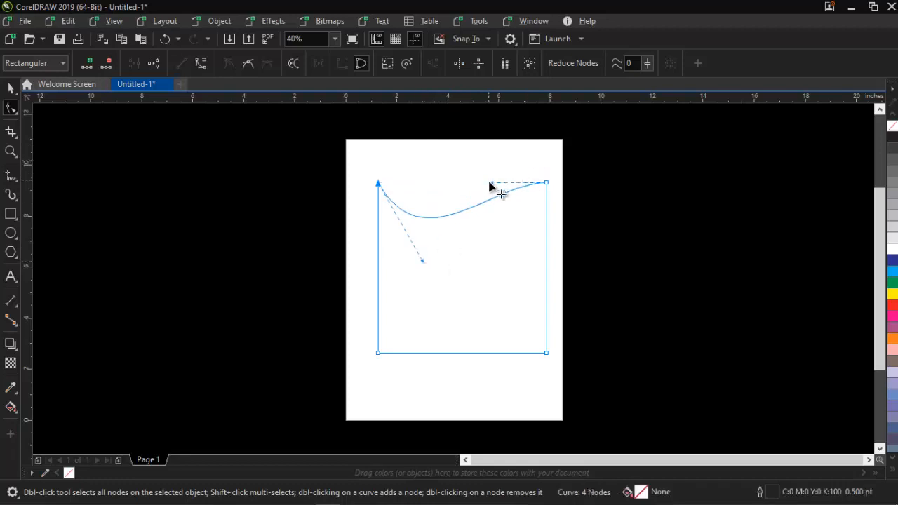
left_click_drag(491, 184, 491, 145)
Convert the shape's bottom edge to a curve and pull its left control handle upward to form an arch
left_click_drag(415, 361, 468, 400)
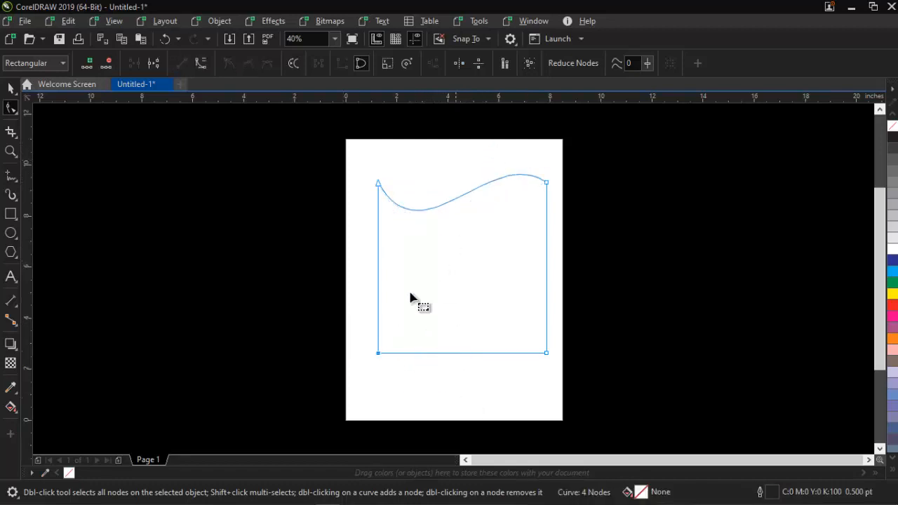
left_click(202, 65)
left_click_drag(435, 353, 525, 187)
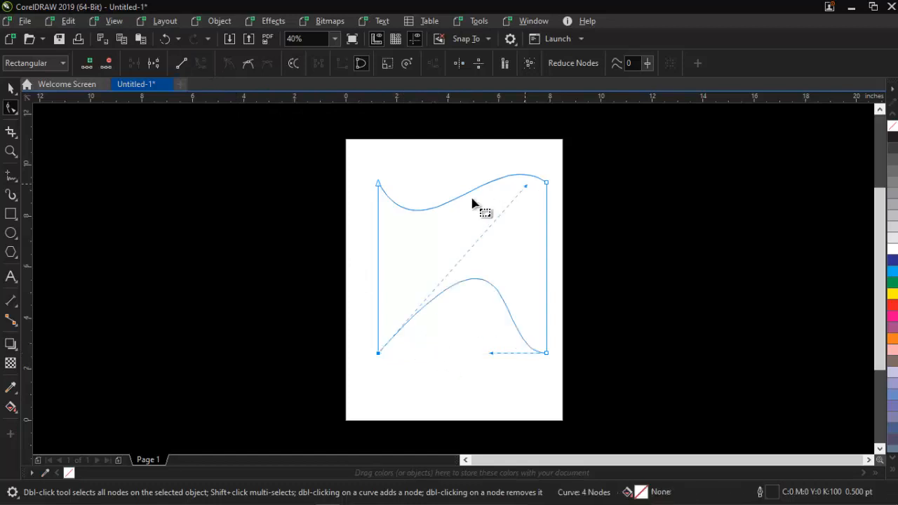
key("space")
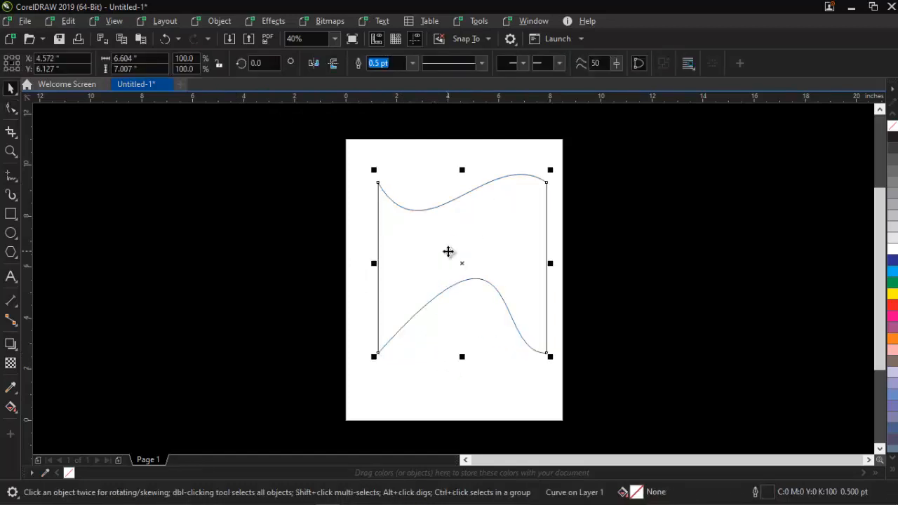
Crop the wavy shape to an area about 5.4 by 4.9 inches covering its upper-left part
left_click(10, 133)
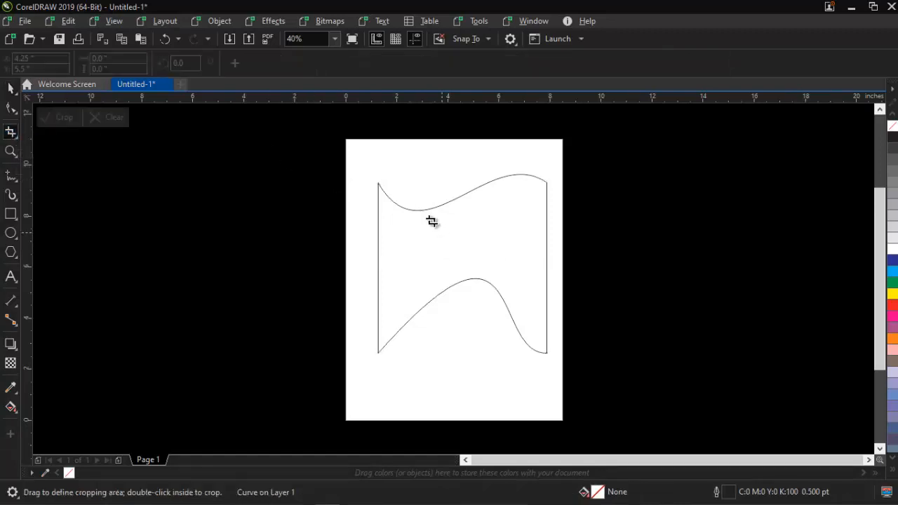
left_click_drag(353, 160, 488, 283)
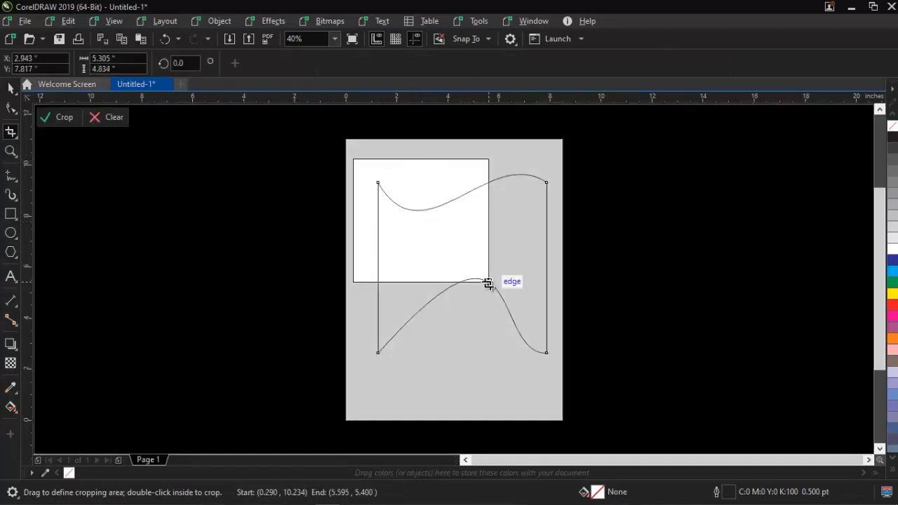
left_click_drag(489, 283, 492, 286)
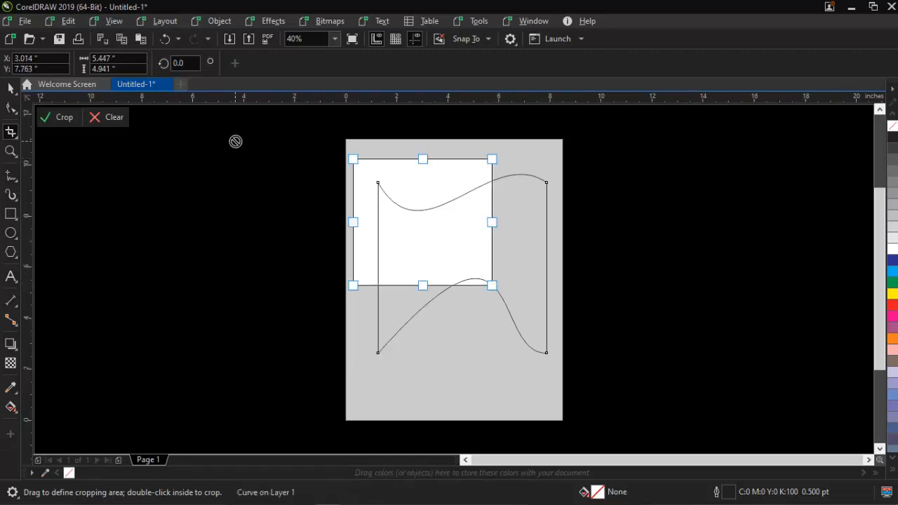
left_click(60, 118)
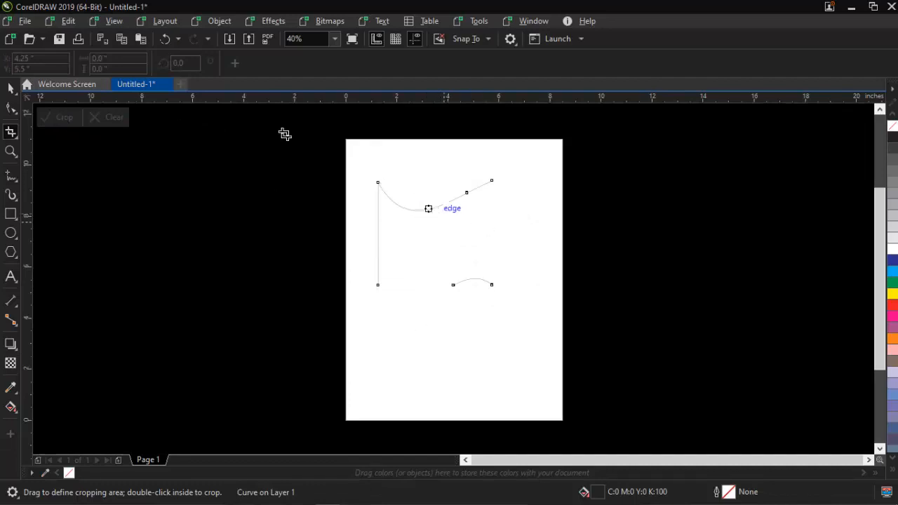
Try moving the cropped outline toward the lower left of the page and undo the move
left_click(10, 88)
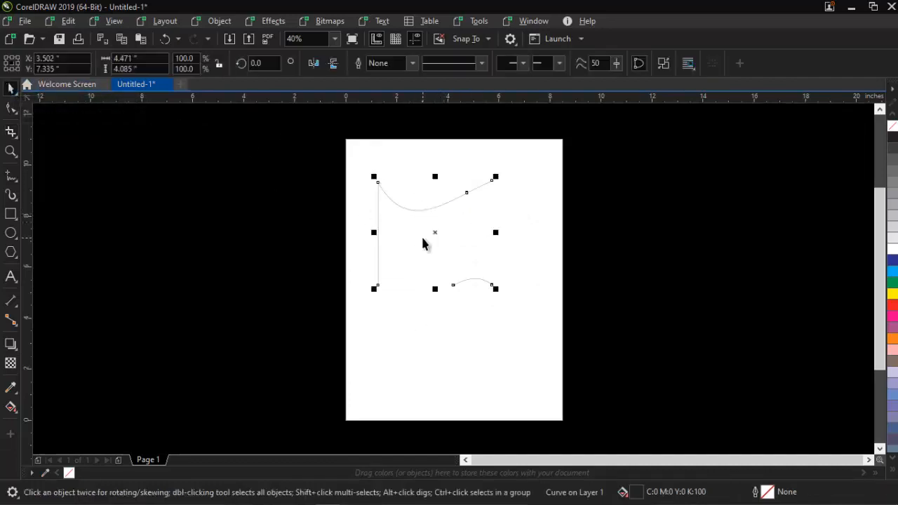
left_click_drag(438, 239, 371, 325)
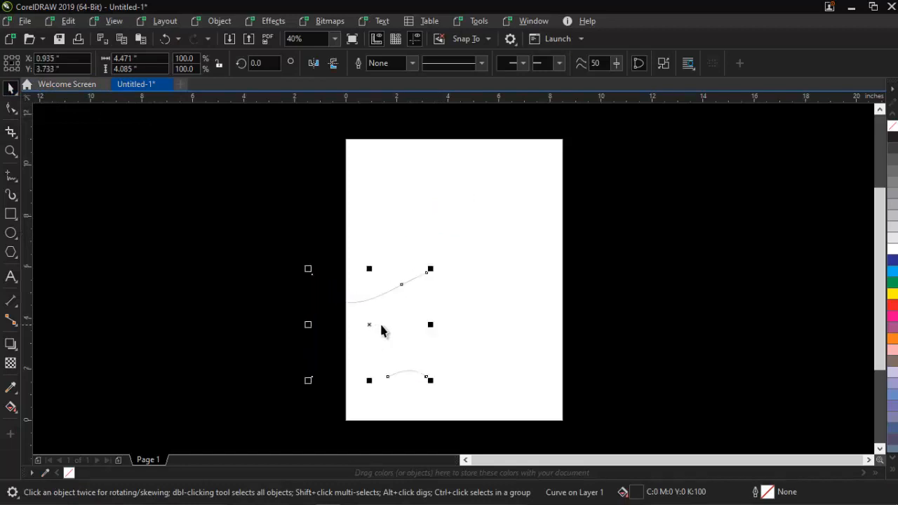
key("ctrl+z")
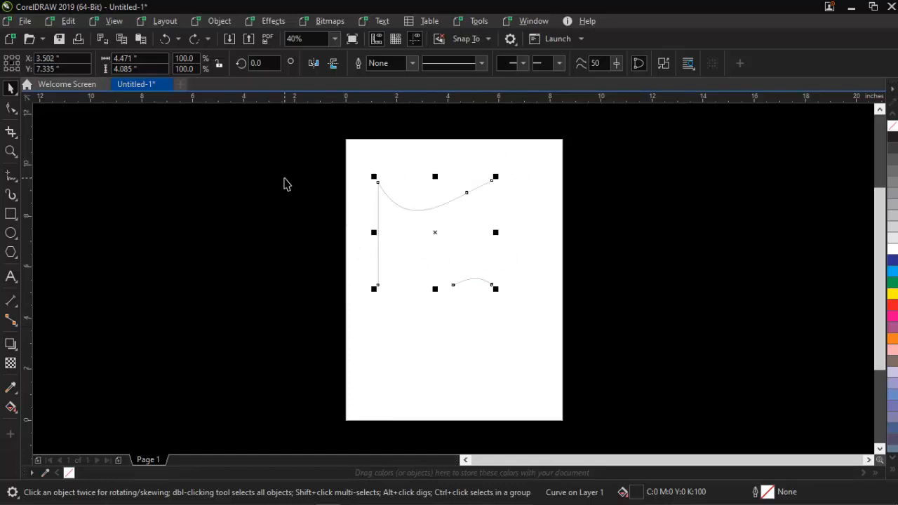
Examine the upper-left corner of the cropped outline at high magnification, comparing it with the whole object
left_click(11, 151)
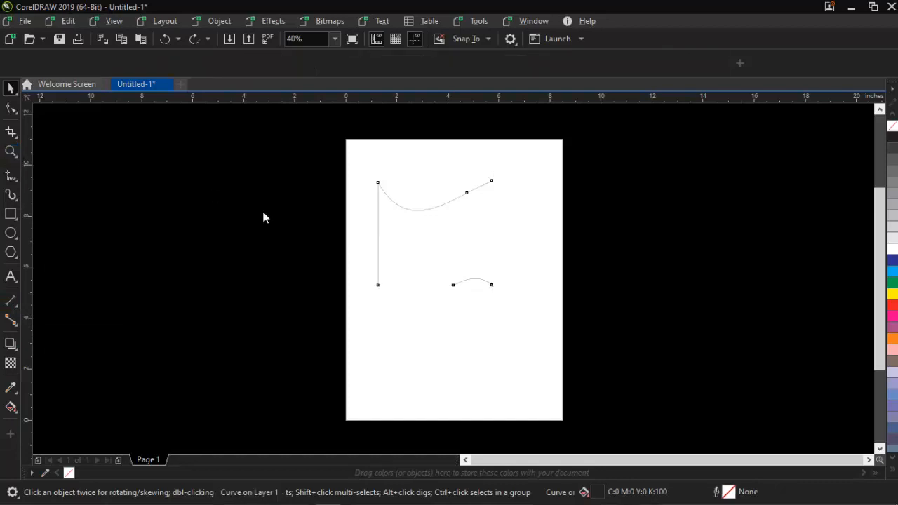
mouse_move(335, 160)
left_mouse_down()
mouse_move(498, 307)
mouse_move(526, 309)
left_mouse_up()
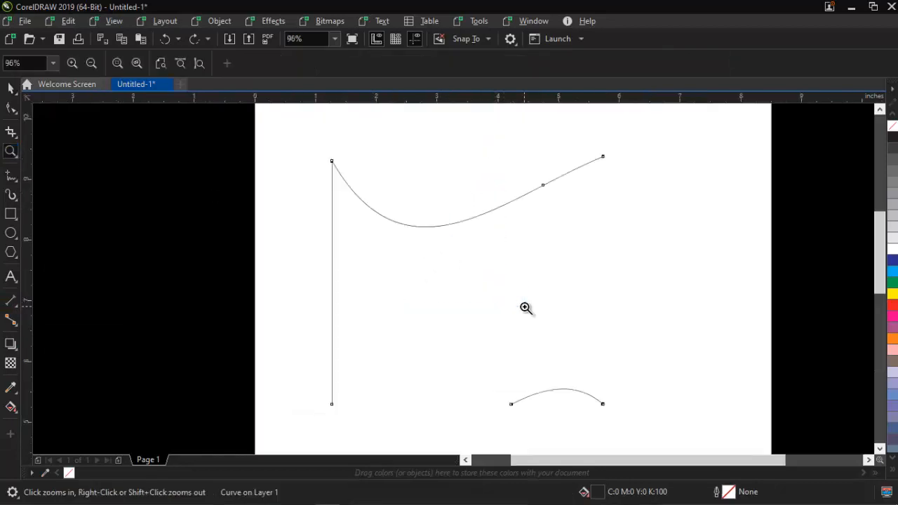
left_click_drag(292, 144, 514, 242)
left_click_drag(288, 163, 421, 212)
left_click_drag(289, 161, 445, 263)
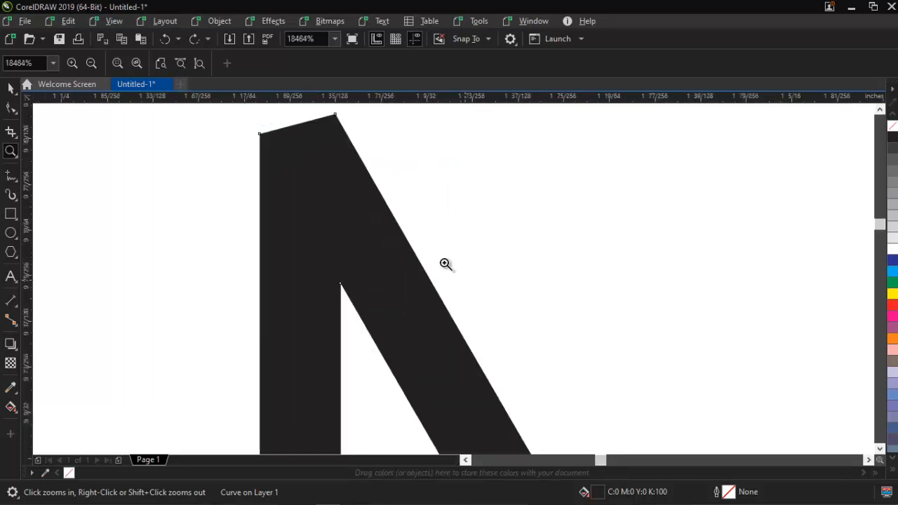
left_click_drag(211, 403, 459, 106)
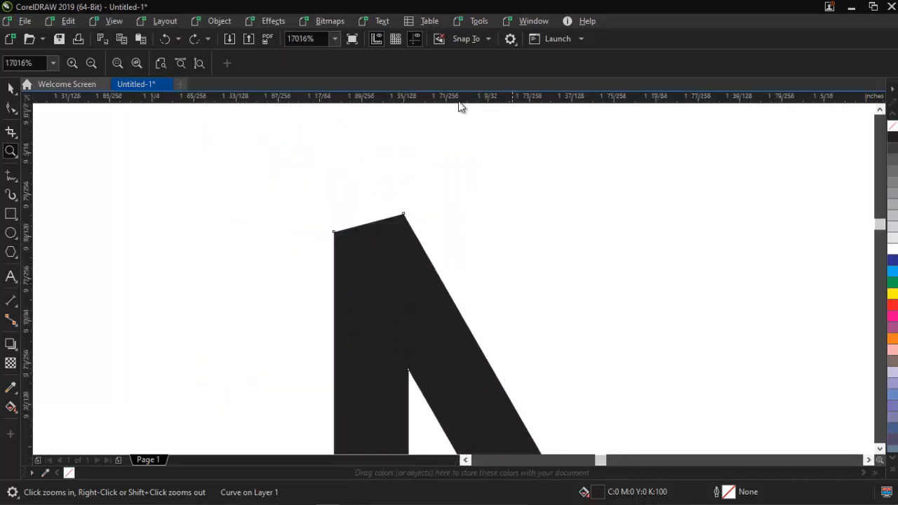
left_click_drag(269, 192, 537, 418)
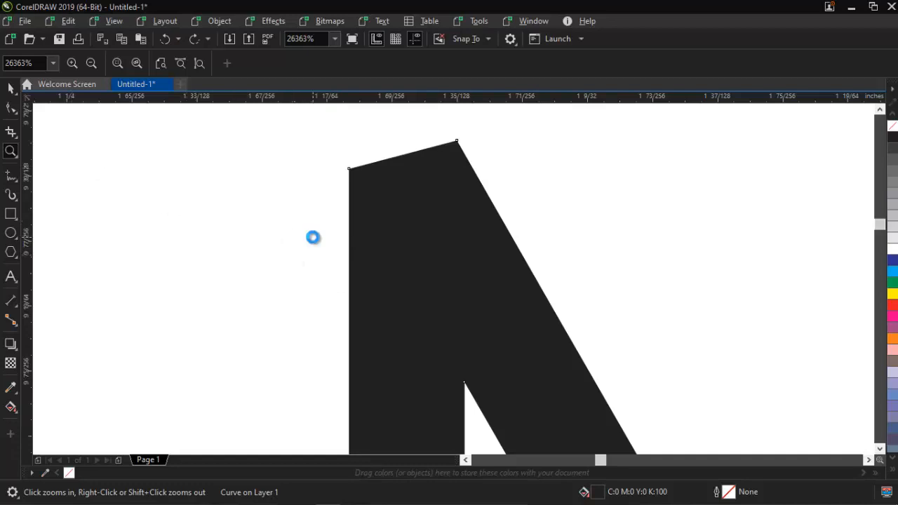
key("F4")
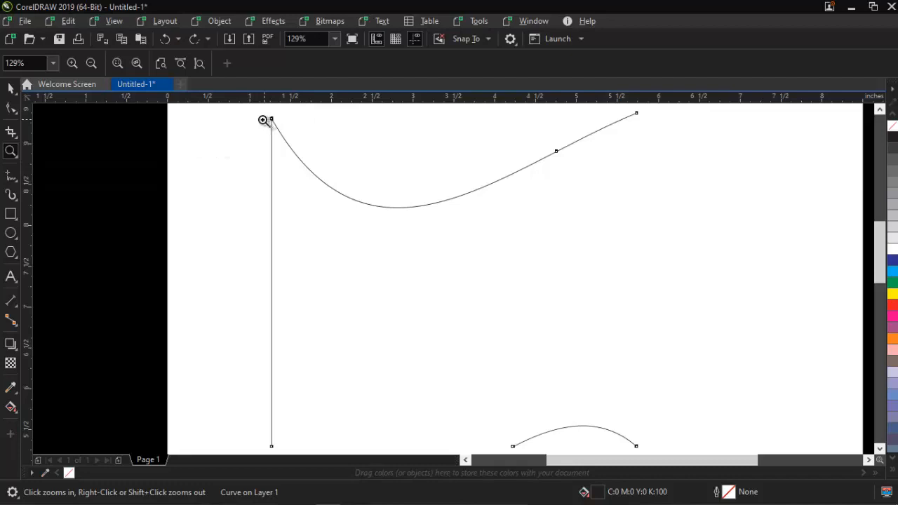
left_click_drag(270, 114, 340, 175)
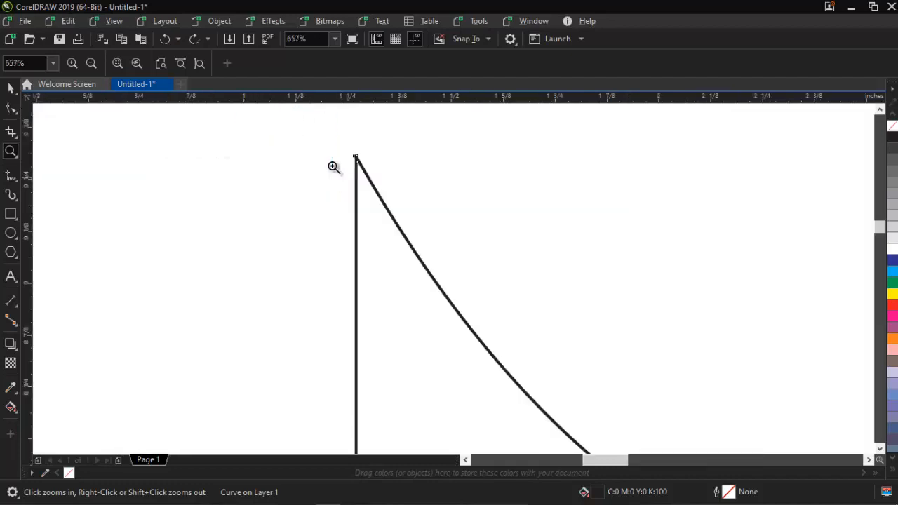
left_click_drag(289, 131, 433, 236)
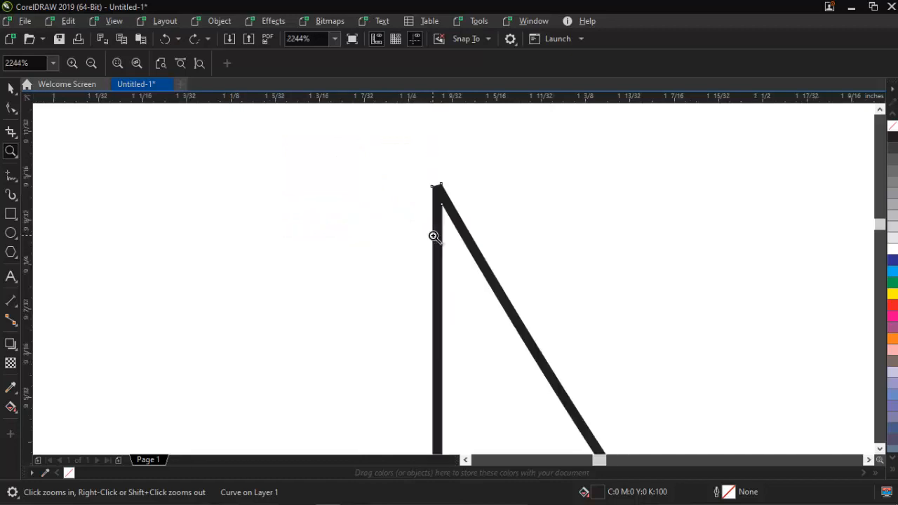
right_click(432, 236)
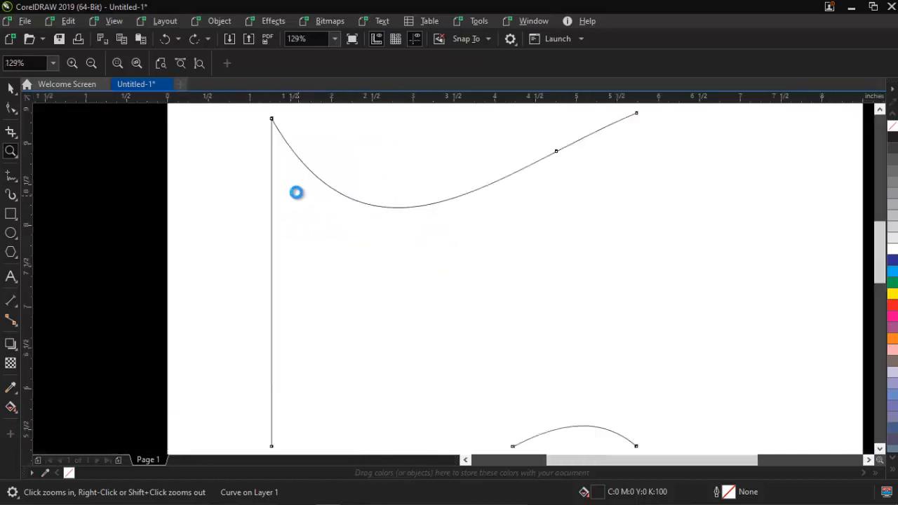
Delete the cropped outline to clear the page
right_click(296, 192)
key("space")
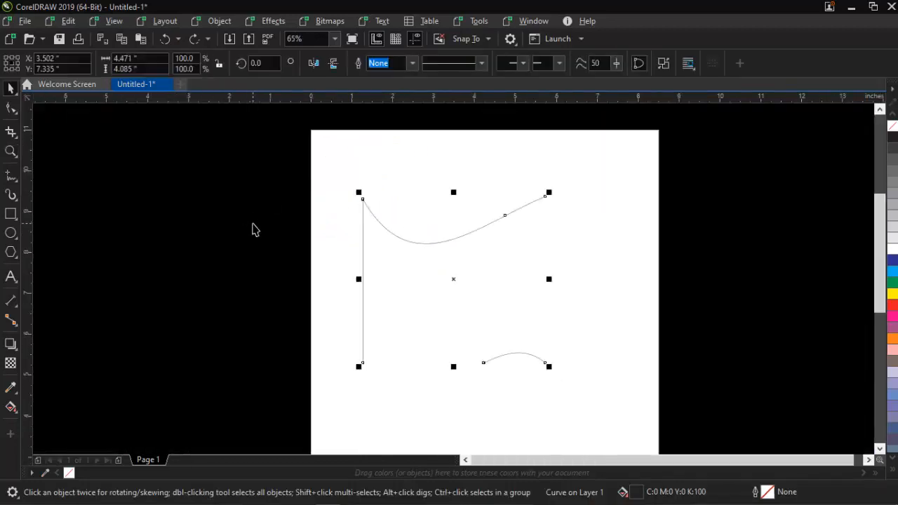
key("Delete")
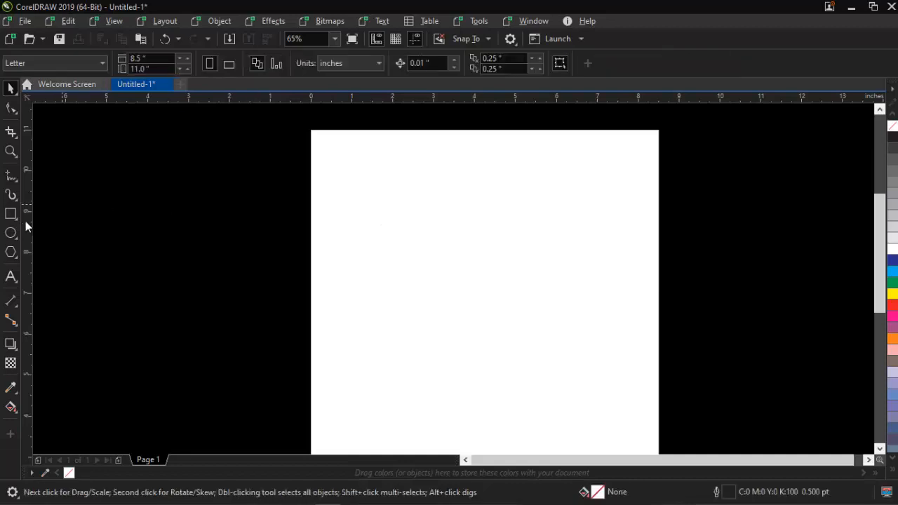
Draw several overlapping freehand curves across the page, together spanning about 5.9 by 6.2 inches
left_click(9, 177)
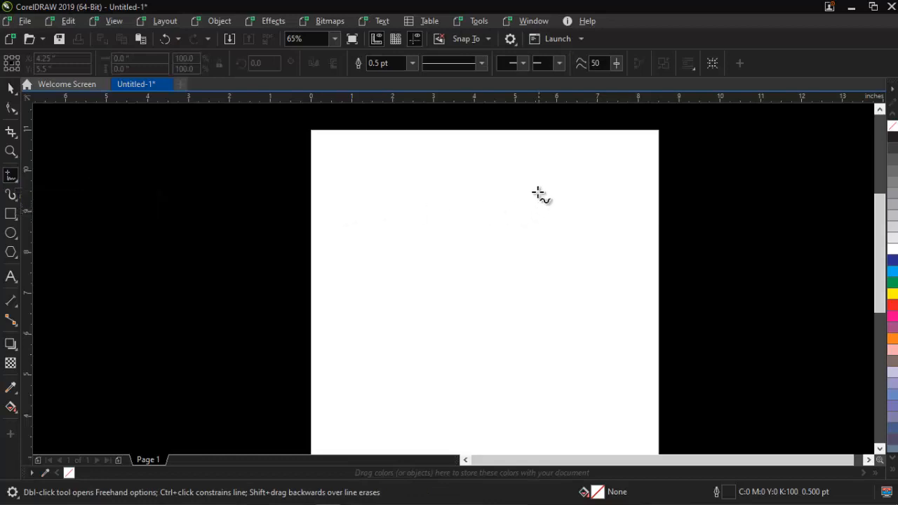
mouse_move(541, 183)
left_mouse_down()
mouse_move(555, 265)
mouse_move(358, 304)
left_mouse_up()
mouse_move(401, 219)
left_mouse_down()
mouse_move(398, 268)
mouse_move(493, 375)
left_mouse_up()
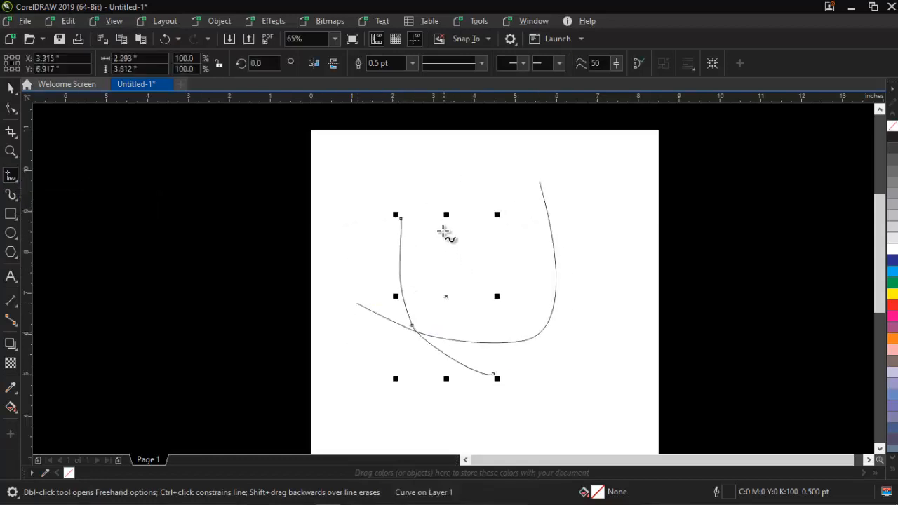
mouse_move(440, 222)
left_mouse_down()
mouse_move(506, 299)
mouse_move(506, 437)
left_mouse_up()
left_click_drag(512, 249, 546, 415)
mouse_move(598, 246)
left_mouse_down()
mouse_move(496, 341)
mouse_move(476, 386)
left_mouse_up()
Delete all the overlapping freehand curves from the page
key("ctrl+a")
key("space")
key("Delete")
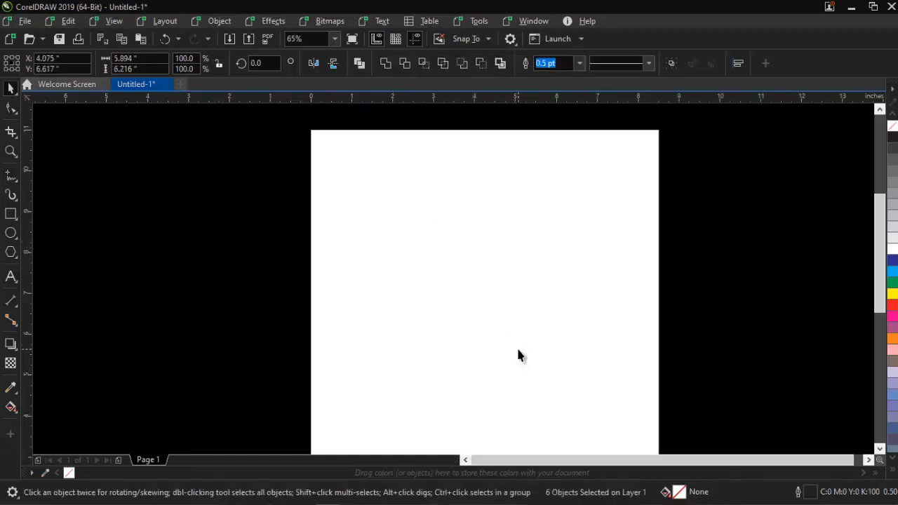
Draw the letters V, S and L side by side as freehand outlines, together about 6.8 by 4 inches
key("z")
key("F3")
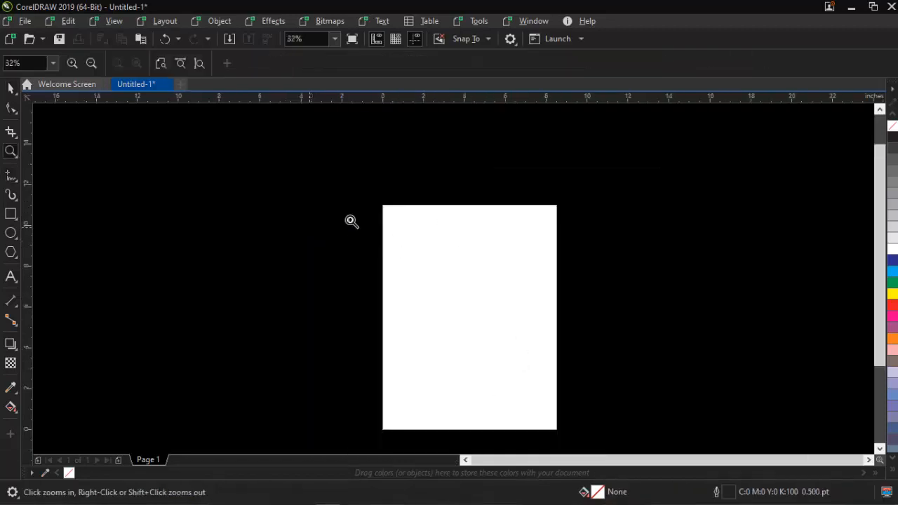
left_click_drag(345, 208, 603, 420)
key("space")
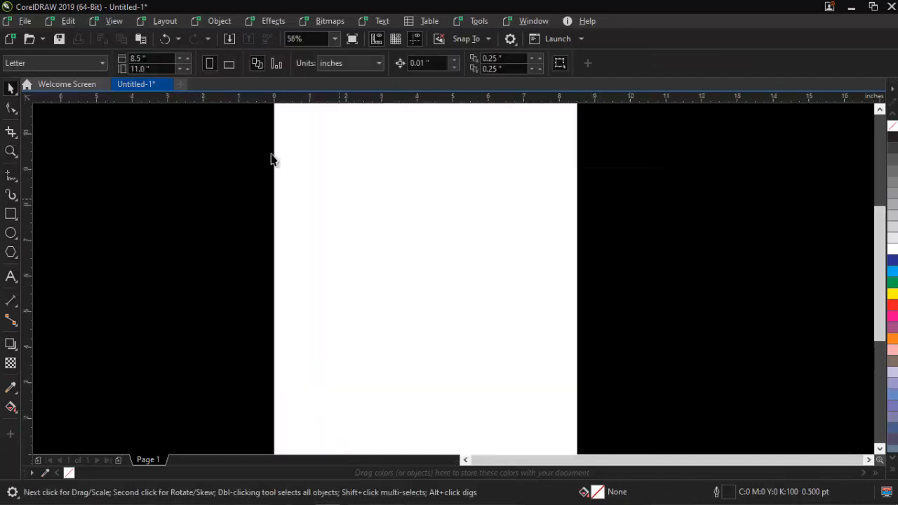
left_click(11, 175)
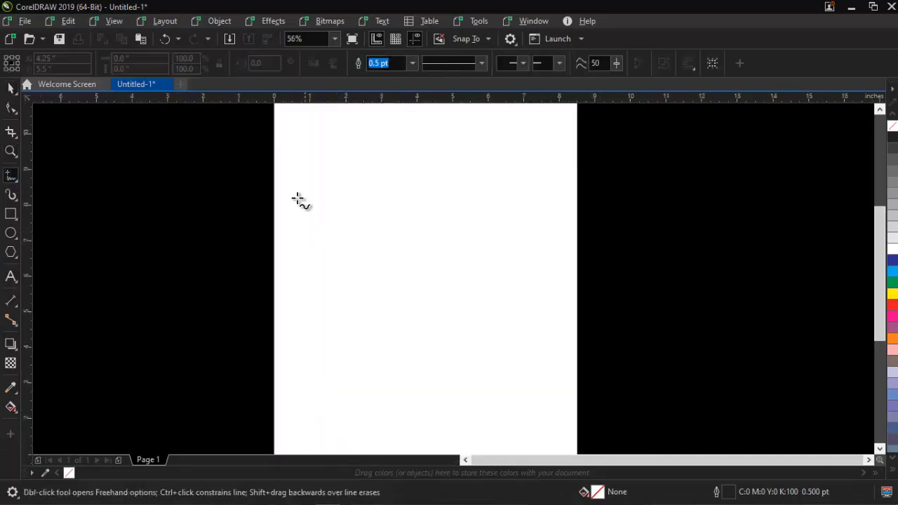
mouse_move(315, 197)
left_mouse_down()
mouse_move(341, 297)
mouse_move(349, 248)
mouse_move(377, 191)
mouse_move(377, 255)
mouse_move(335, 325)
mouse_move(301, 196)
mouse_move(315, 196)
left_mouse_up()
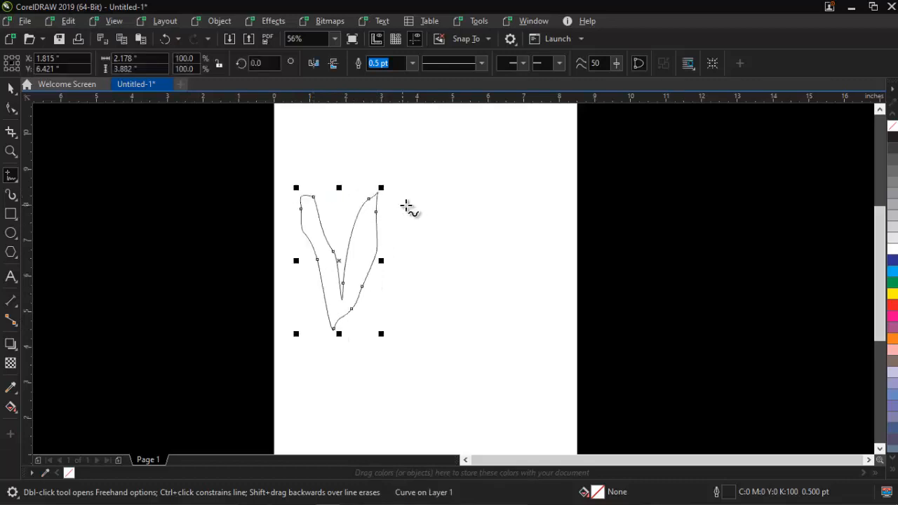
mouse_move(425, 201)
left_mouse_down()
mouse_move(392, 236)
mouse_move(396, 254)
mouse_move(437, 264)
mouse_move(448, 299)
mouse_move(433, 314)
mouse_move(391, 309)
left_mouse_up()
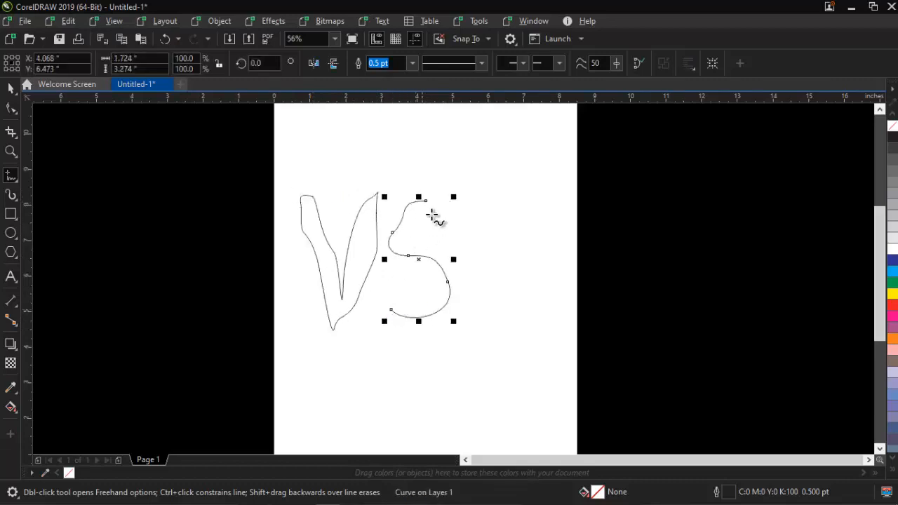
mouse_move(436, 206)
left_mouse_down()
mouse_move(412, 217)
mouse_move(407, 237)
mouse_move(446, 255)
mouse_move(465, 293)
mouse_move(461, 317)
mouse_move(397, 337)
left_mouse_up()
mouse_move(486, 198)
left_mouse_down()
mouse_move(481, 313)
mouse_move(489, 333)
mouse_move(535, 329)
mouse_move(538, 320)
mouse_move(495, 313)
mouse_move(487, 200)
left_mouse_up()
Select the freehand outlines of V, S and L together and delete them
key("space")
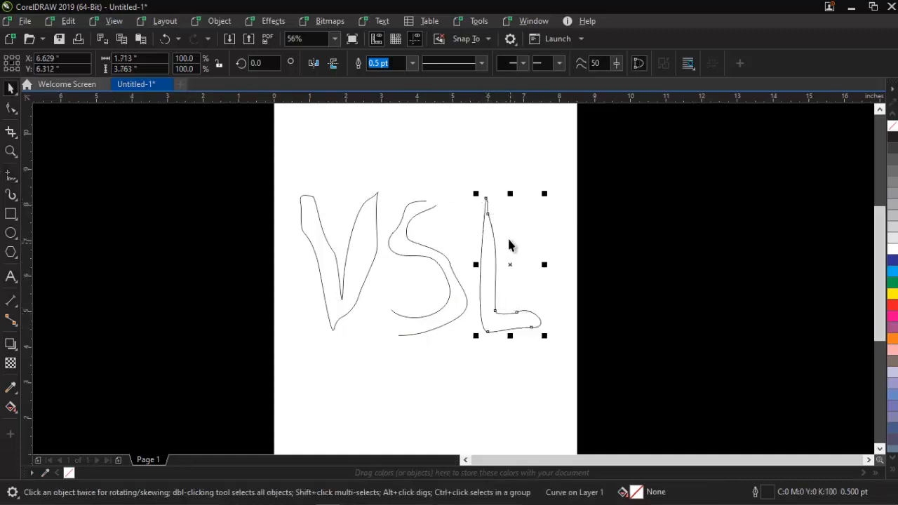
left_click_drag(232, 168, 627, 419)
key("Delete")
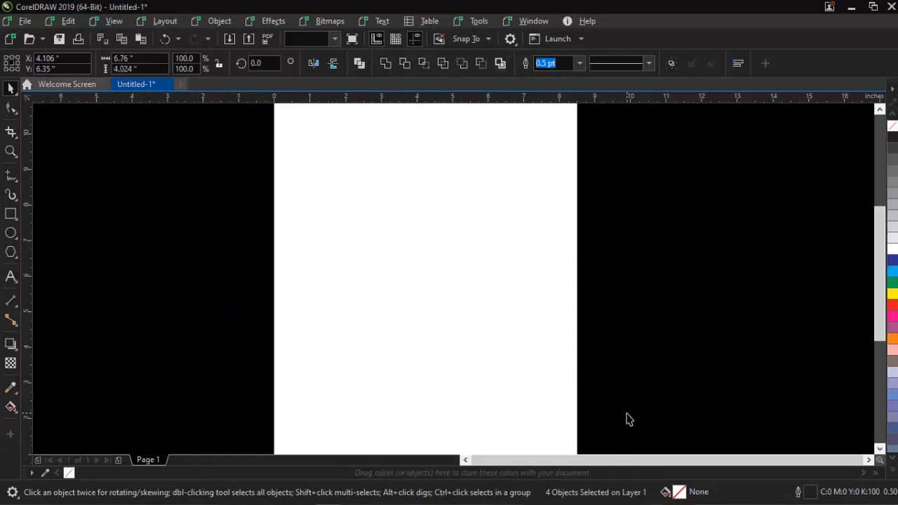
left_click(12, 177)
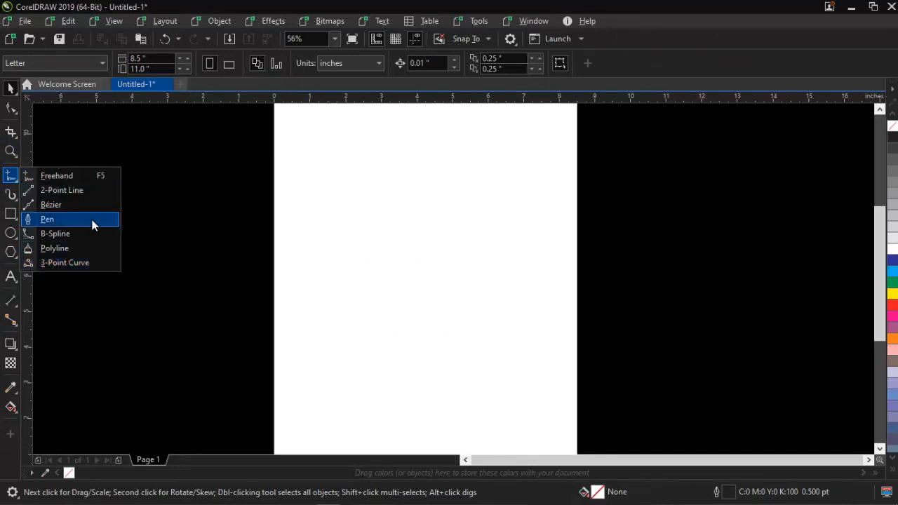
left_click(160, 188)
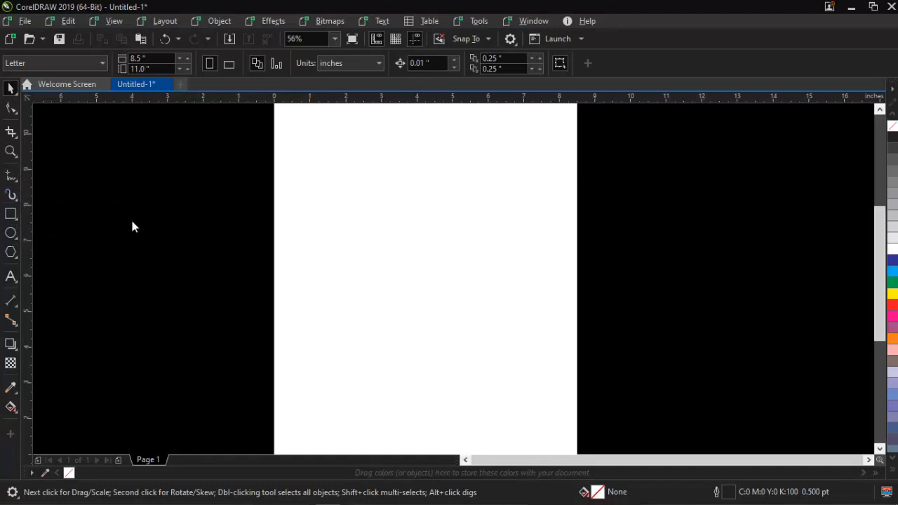
Paint a T, a rounded open letter and a U with the Artistic Media preset stroke at 1.0 inch width, and delete all the strokes
key("i")
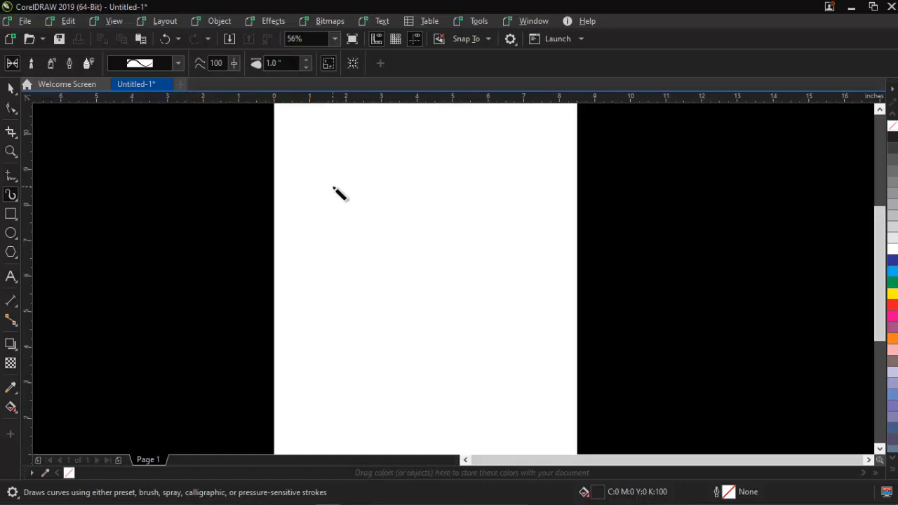
left_click(178, 63)
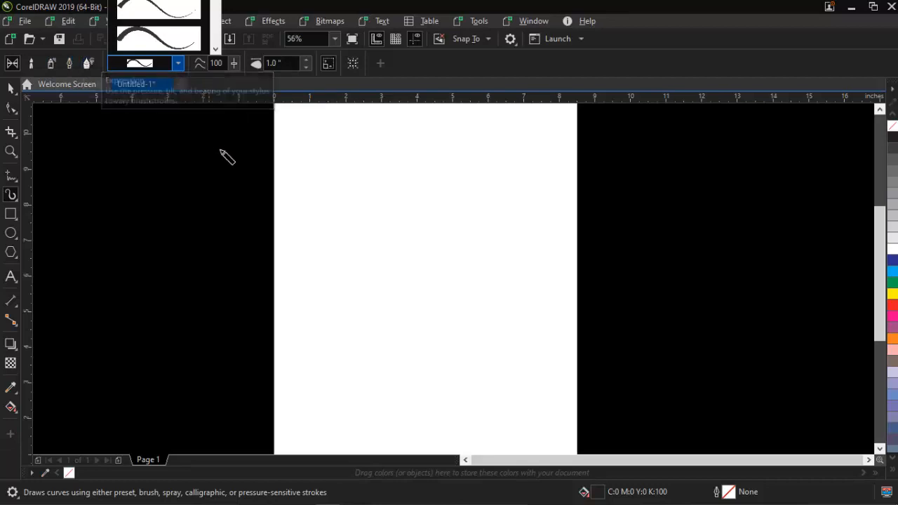
left_click(325, 212)
left_click_drag(302, 206, 417, 204)
left_click_drag(336, 209, 352, 336)
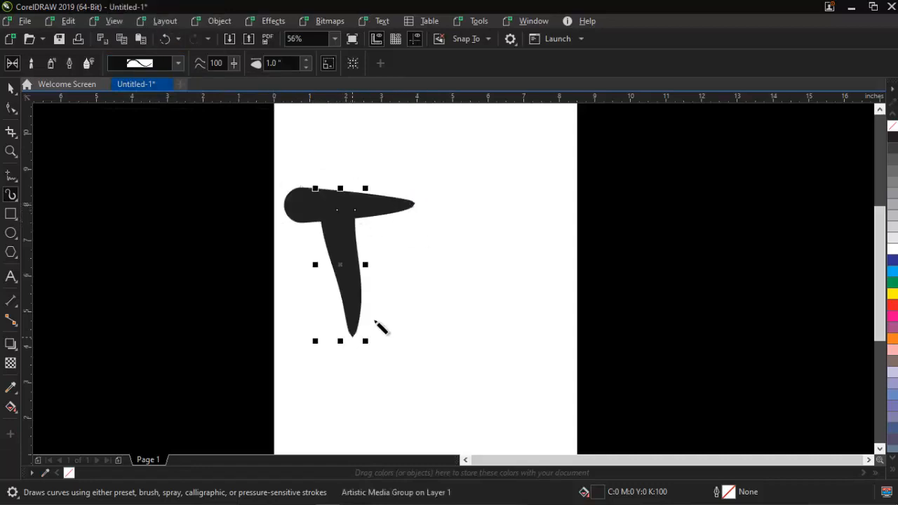
mouse_move(406, 237)
left_mouse_down()
mouse_move(388, 284)
mouse_move(458, 308)
mouse_move(425, 190)
left_mouse_up()
mouse_move(483, 190)
left_mouse_down()
mouse_move(525, 350)
mouse_move(570, 158)
left_mouse_up()
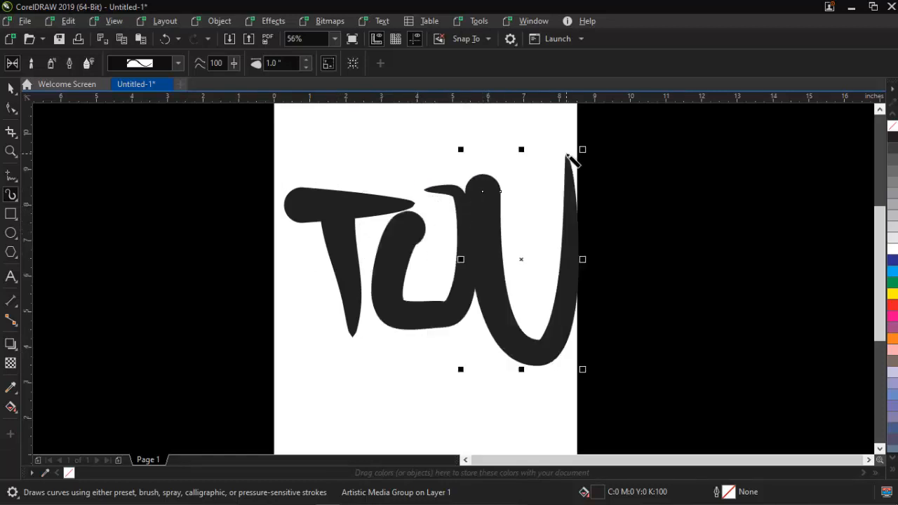
key("ctrl+a")
key("Delete")
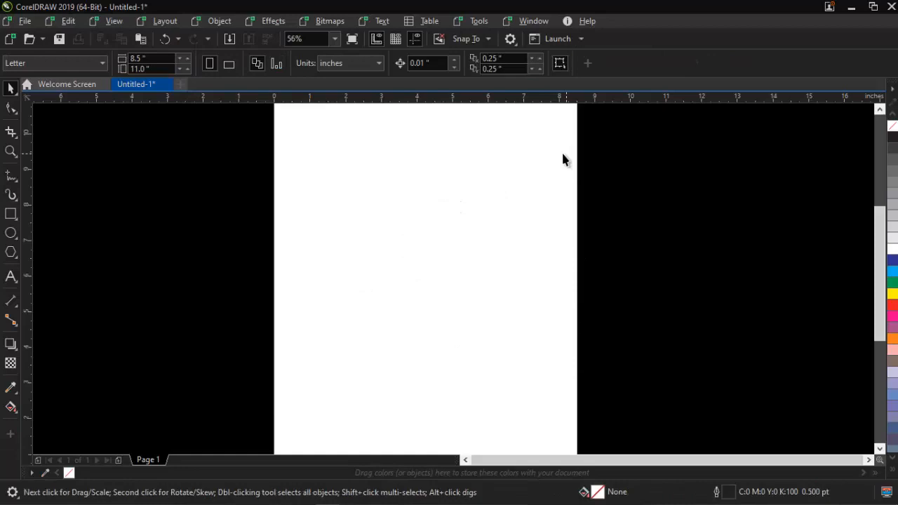
Paint the letters V, S and L across the page with the Artistic Media preset stroke, and delete them all
key("i")
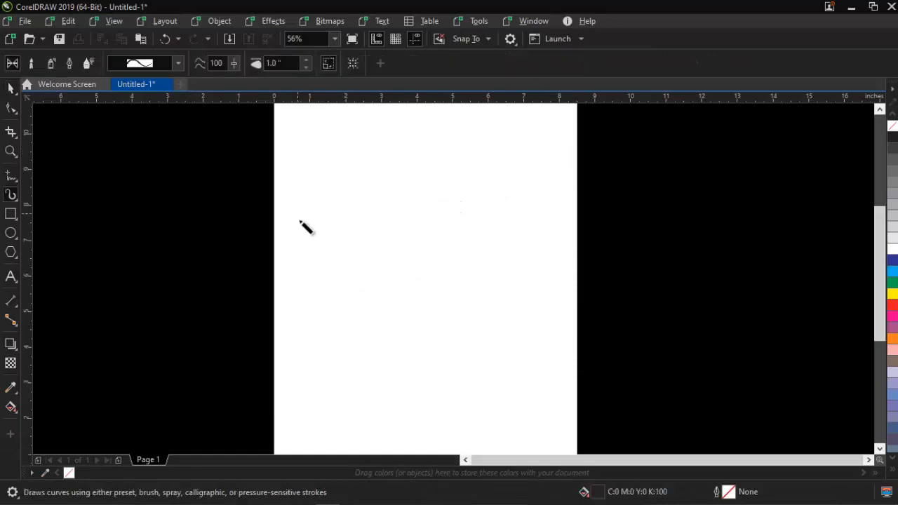
mouse_move(299, 222)
left_mouse_down()
mouse_move(329, 339)
mouse_move(378, 208)
mouse_move(409, 219)
mouse_move(372, 261)
mouse_move(412, 263)
mouse_move(435, 307)
mouse_move(385, 328)
left_mouse_up()
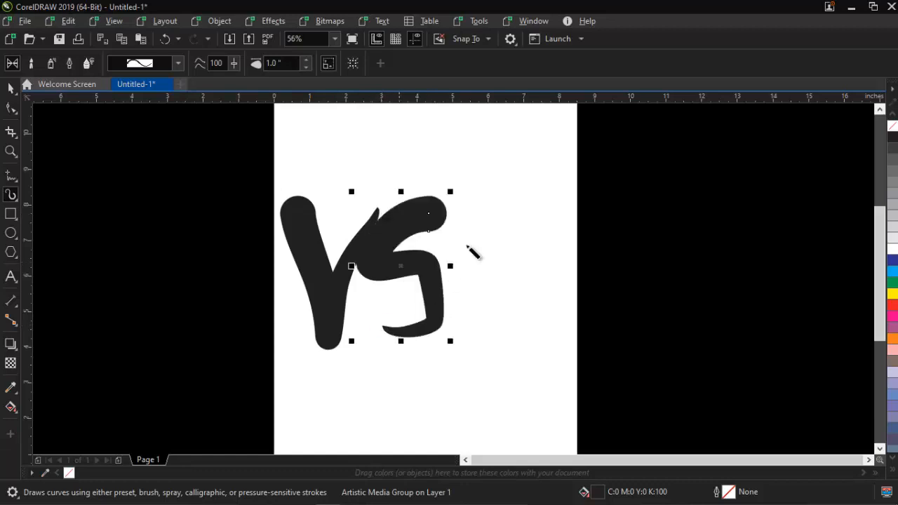
left_click_drag(483, 205, 507, 385)
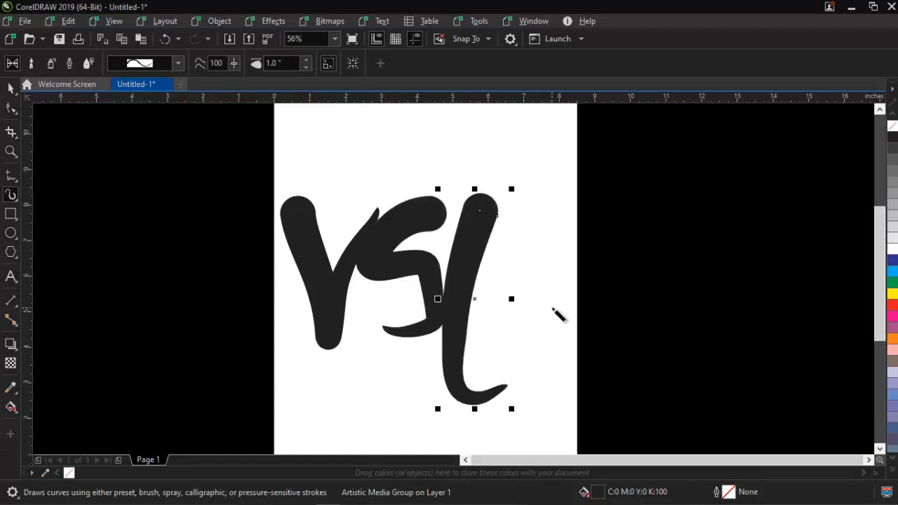
key("ctrl+a")
key("Delete")
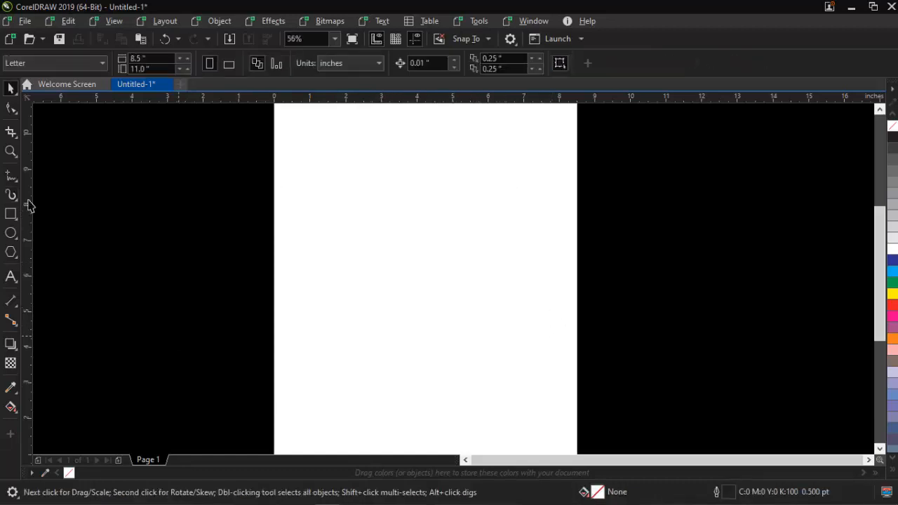
Draw a large rectangle on the upper-middle part of the page with the Rectangle tool and delete it
left_click(10, 214)
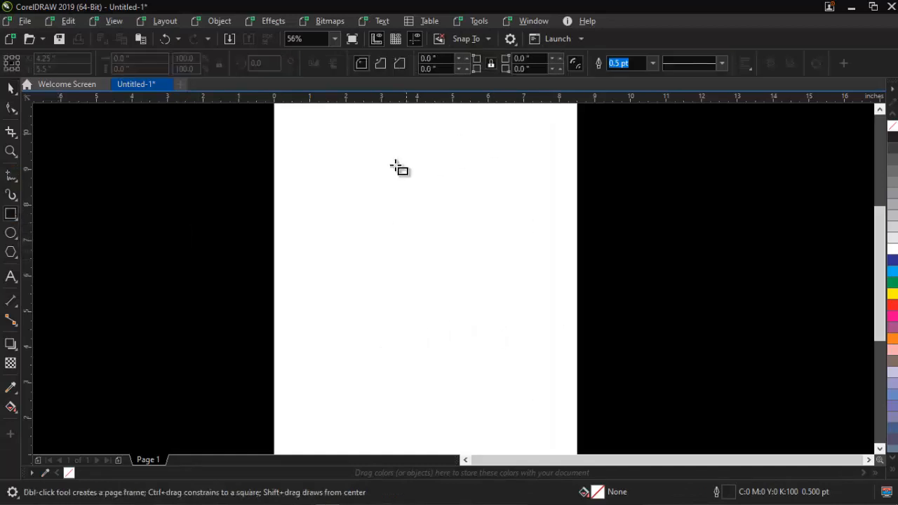
mouse_move(294, 176)
left_mouse_down()
mouse_move(435, 300)
mouse_move(490, 362)
left_mouse_up()
key("Delete")
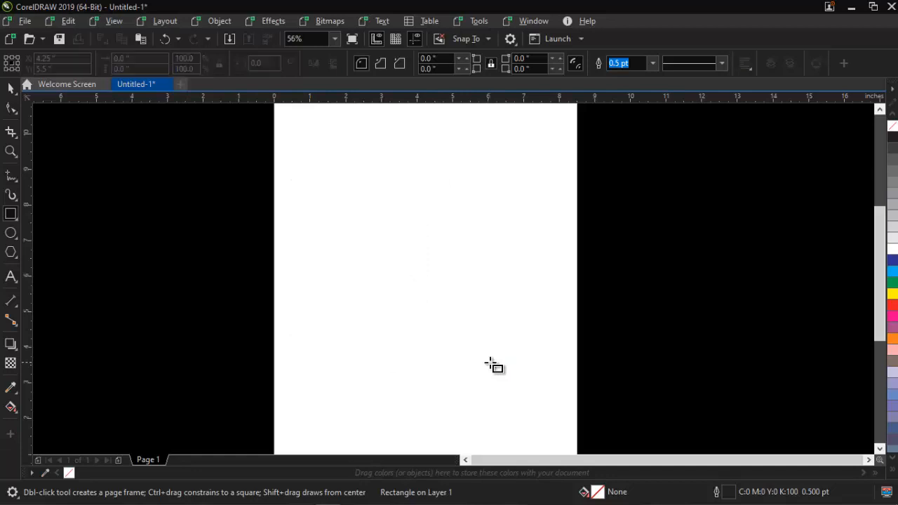
Draw a circle about 4.8 inches in diameter near the middle of the page with the Ellipse tool and delete it
left_click(11, 234)
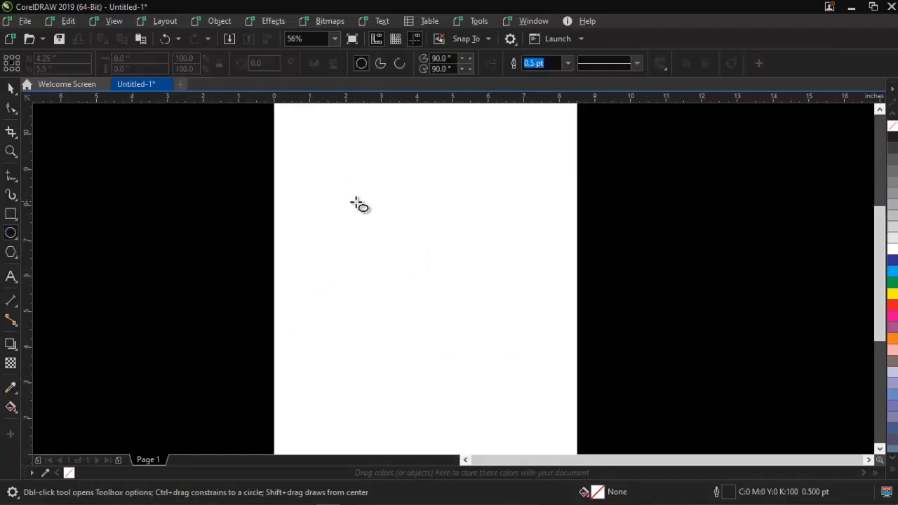
left_click_drag(341, 191, 363, 210)
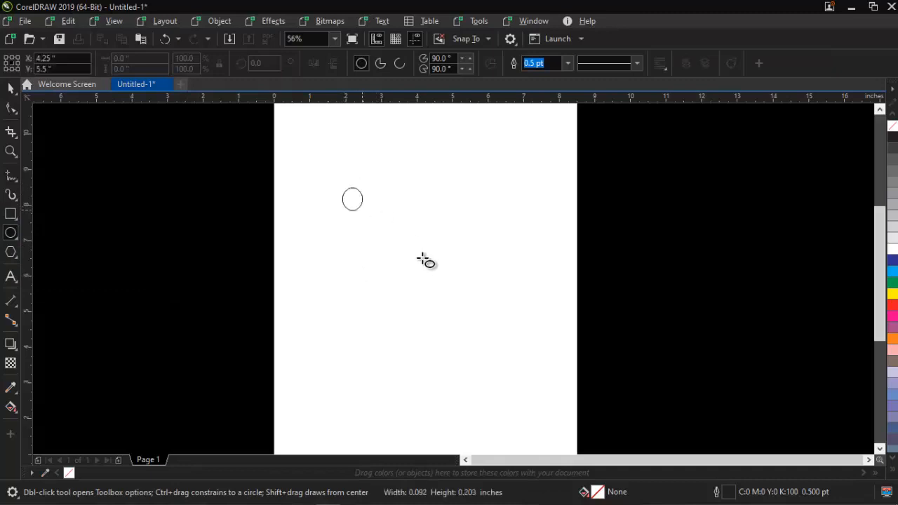
left_click_drag(423, 259, 512, 361)
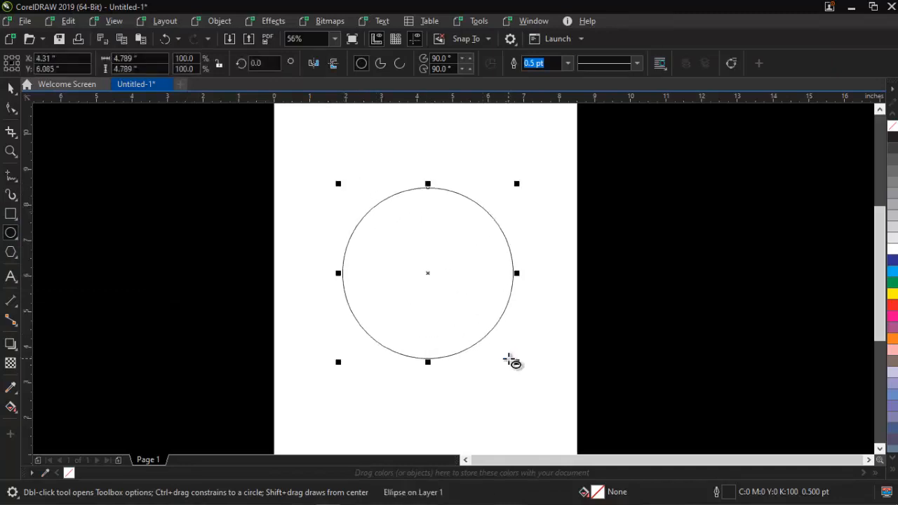
key("Delete")
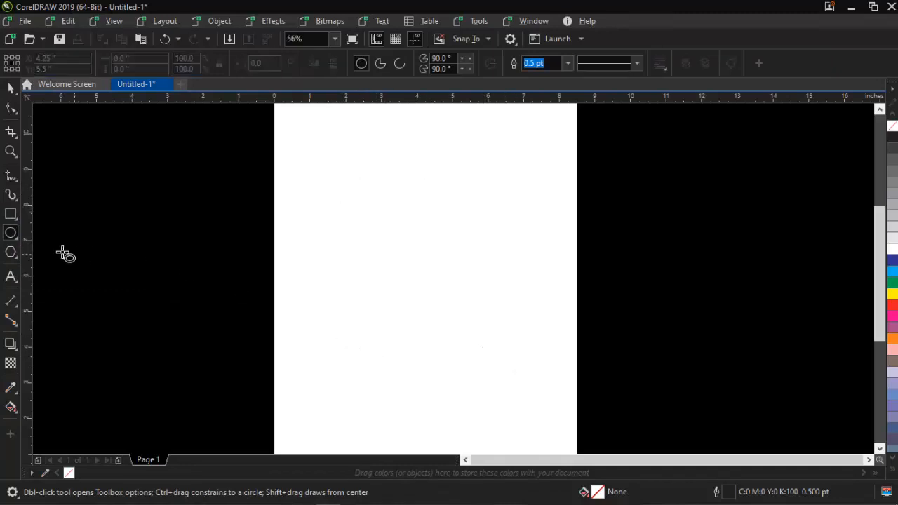
left_click(11, 236)
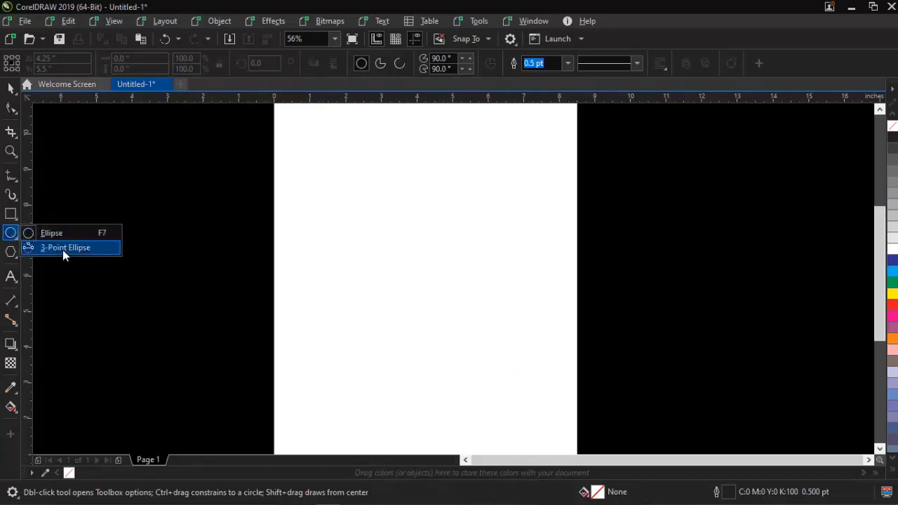
Draw a regular five-sided polygon about 5.1 by 4.85 inches, pointing up, in the middle of the page
left_click(11, 252)
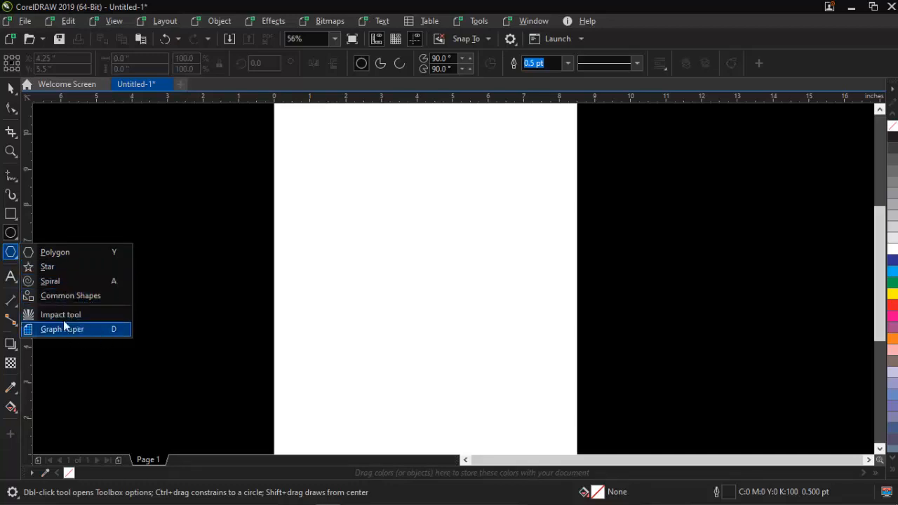
left_click(82, 253)
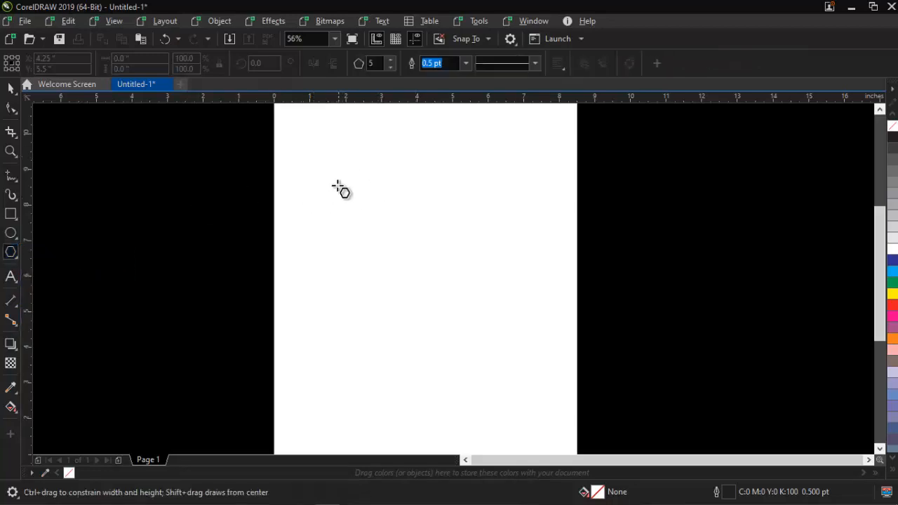
left_click_drag(338, 185, 459, 310)
left_click_drag(505, 370, 524, 381)
key("ctrl+z")
left_click_drag(322, 173, 591, 217)
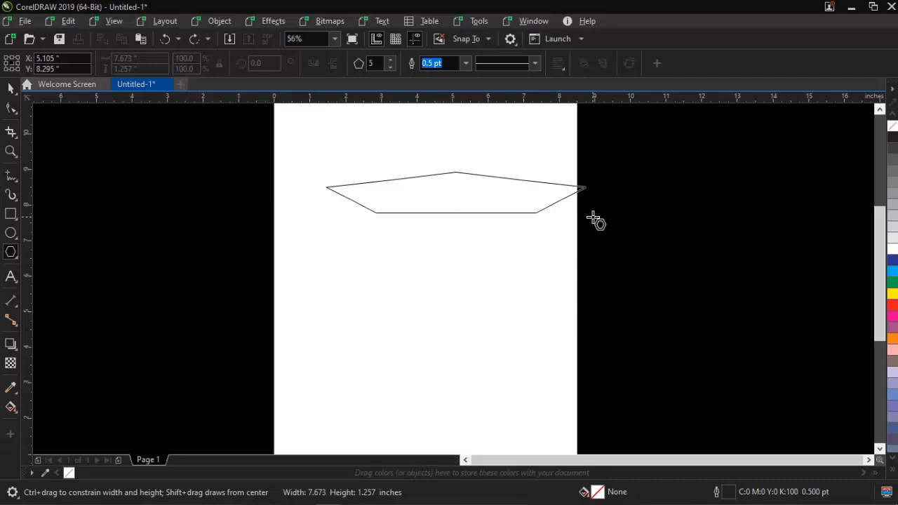
key("ctrl")
left_click_drag(592, 217, 509, 187)
key("ctrl")
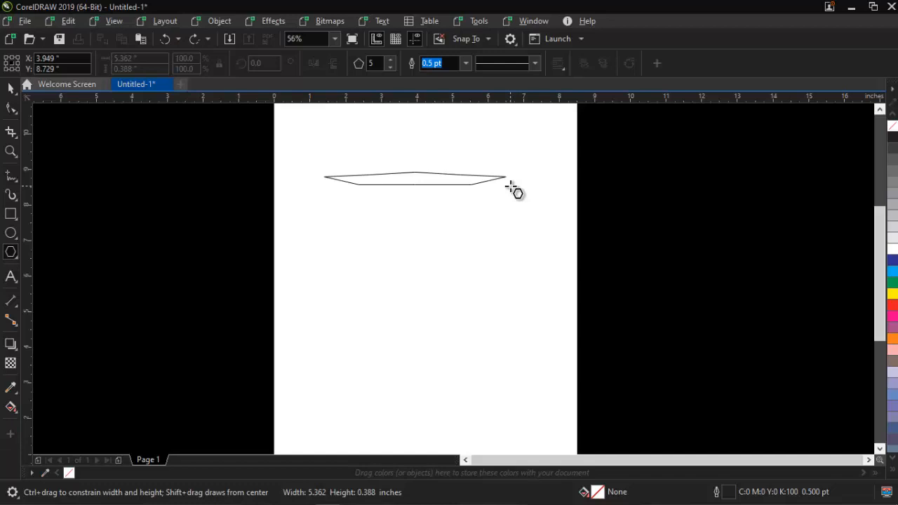
left_click_drag(509, 187, 510, 188)
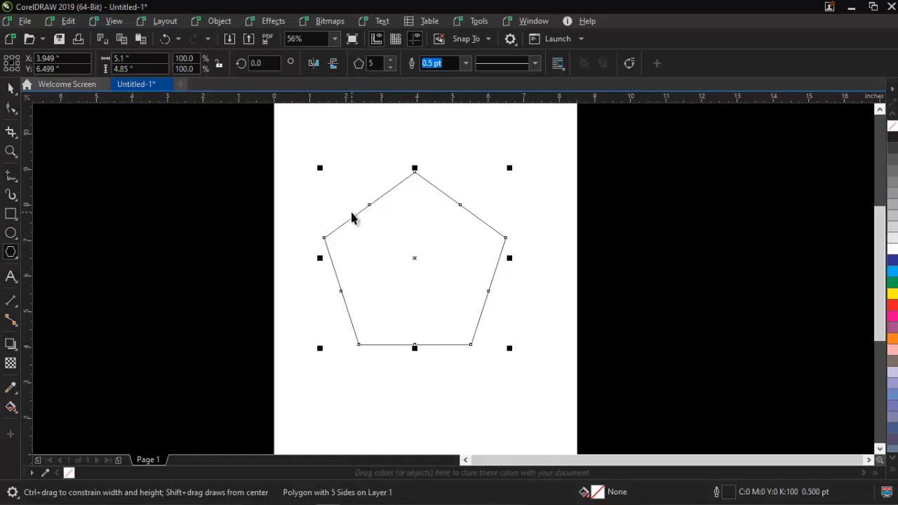
Reshape the pentagon into a narrow five-pointed star by pulling a side midpoint inward with the Shape tool, and delete it
key("space")
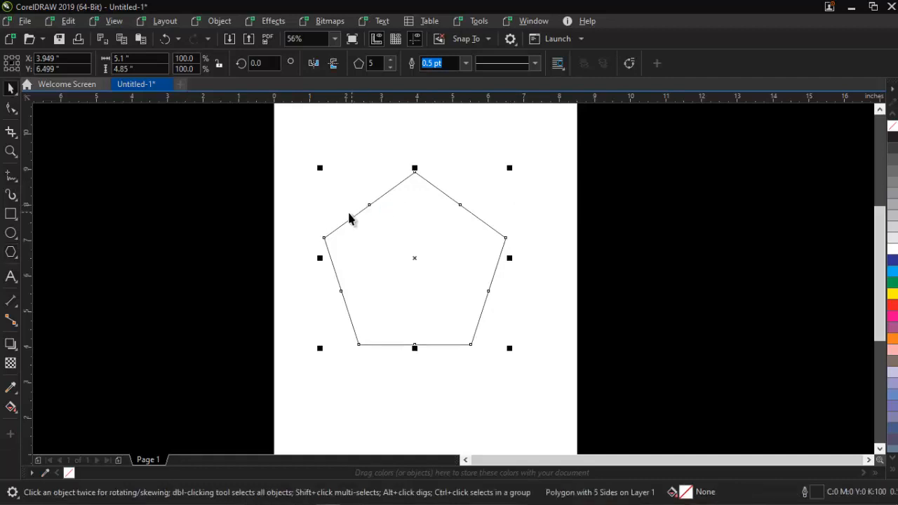
left_click(11, 110)
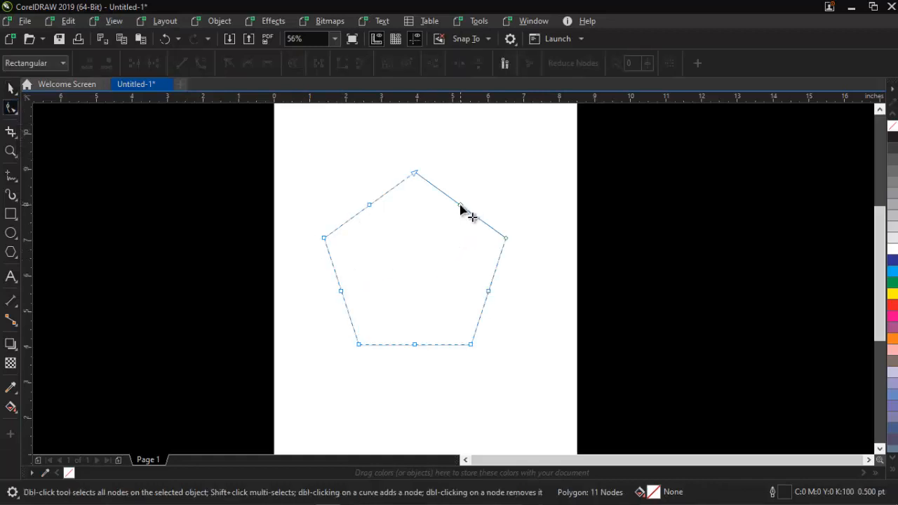
left_click_drag(460, 207, 433, 251)
key("space")
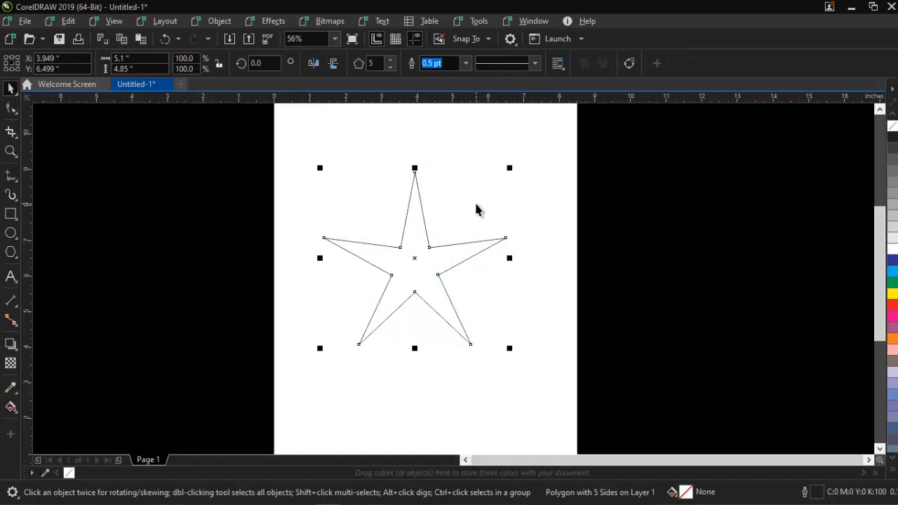
key("Delete")
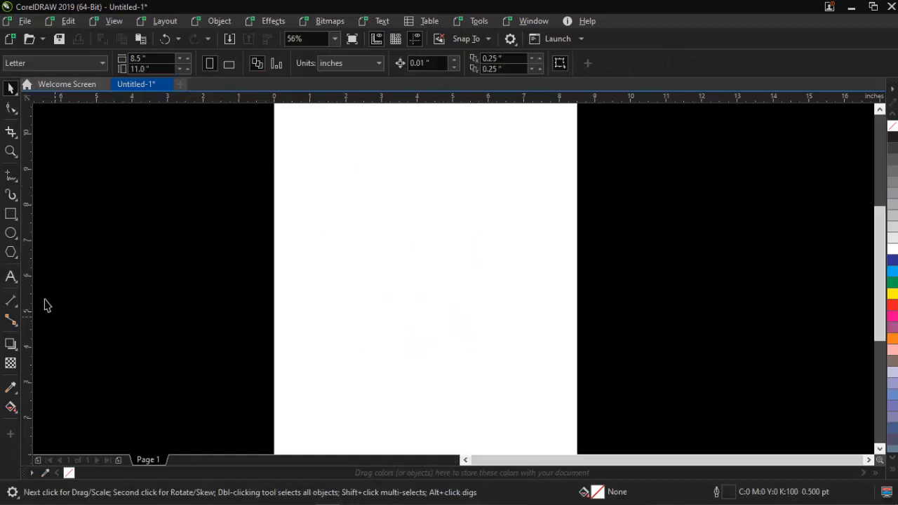
Add a line of random filler characters as 24 pt Arial artistic text across the upper part of the page
left_click(10, 278)
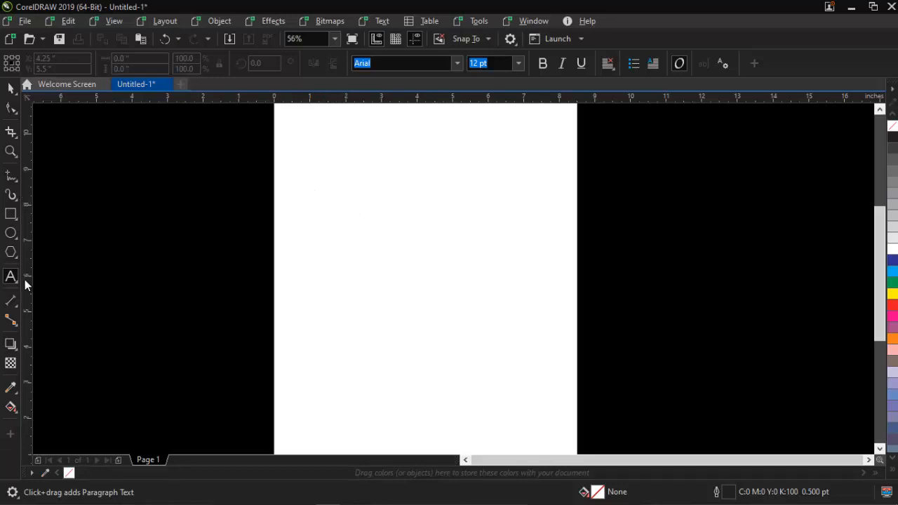
left_click(313, 179)
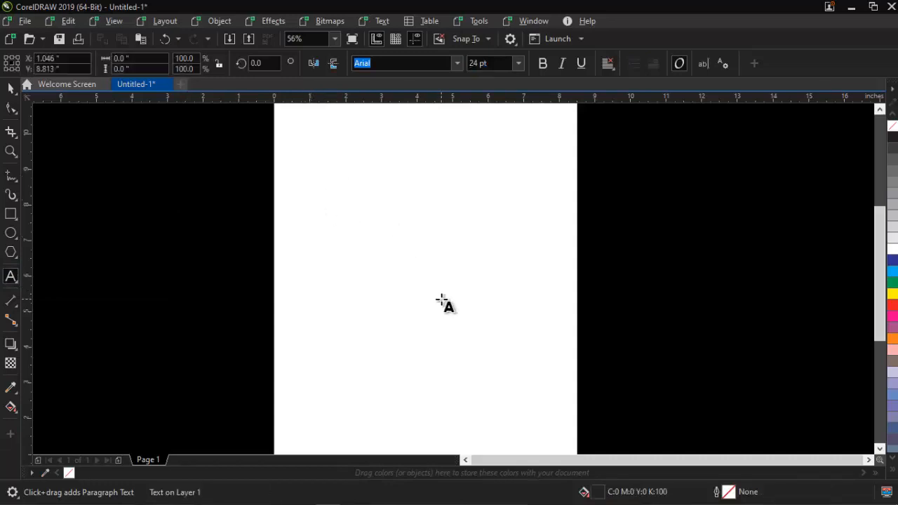
type("kl ckl cklnklvndlvonvinvi")
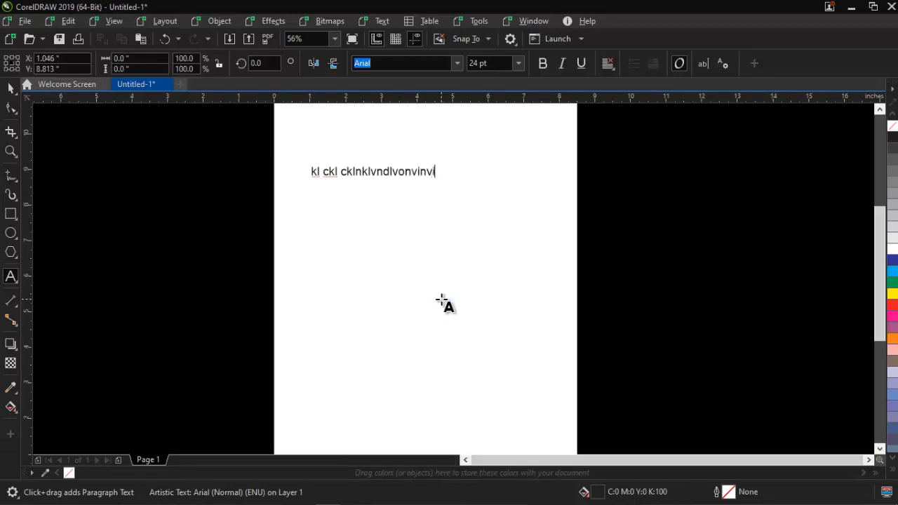
type("vnolvniovnvnivniov")
Replace the filler text with a short self-introduction ending in "I work with VSL", and delete the text object
key("ctrl+a")
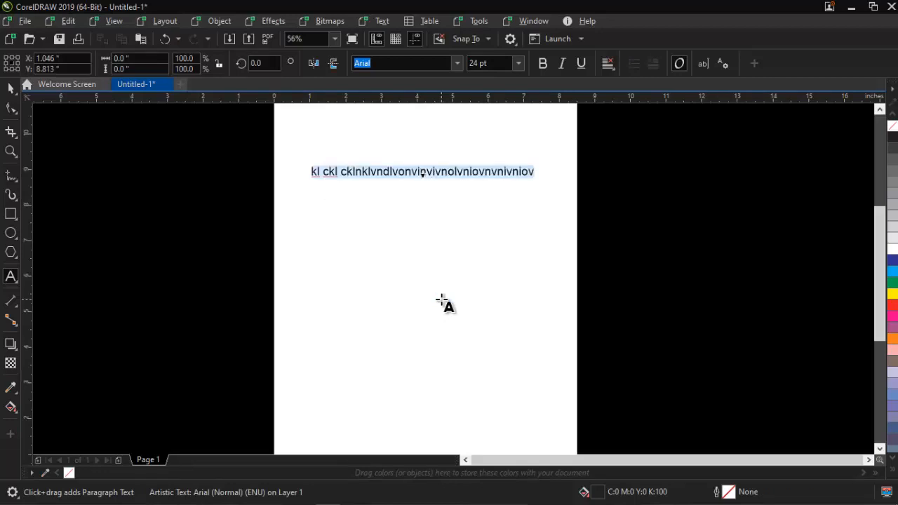
type("I am")
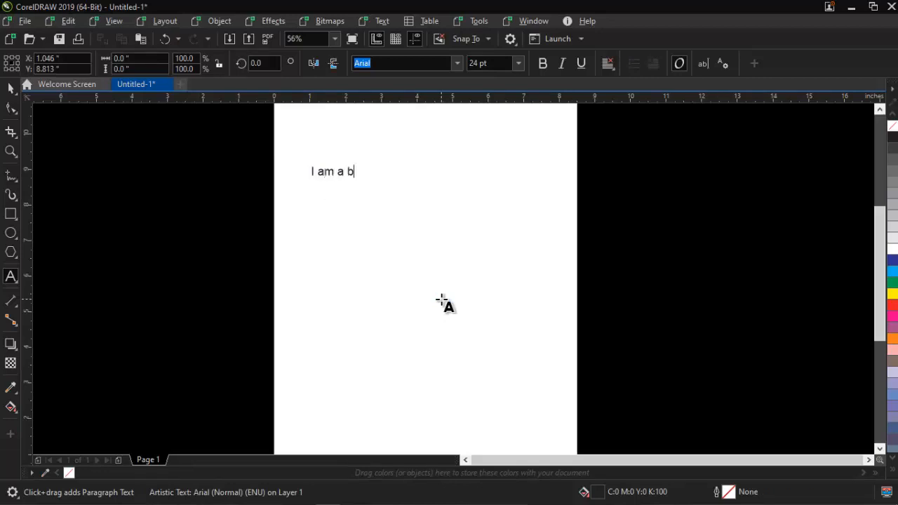
type(" a man. I am Joh")
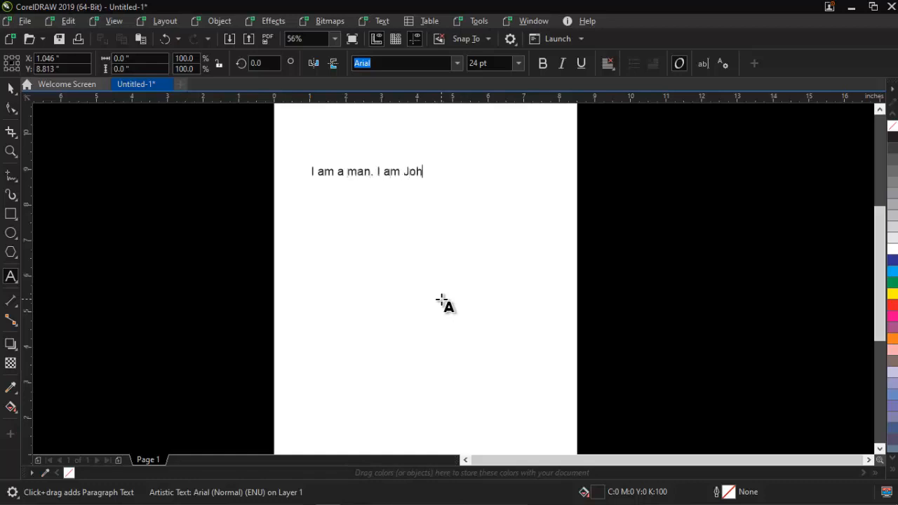
type("nson. I work with VSL")
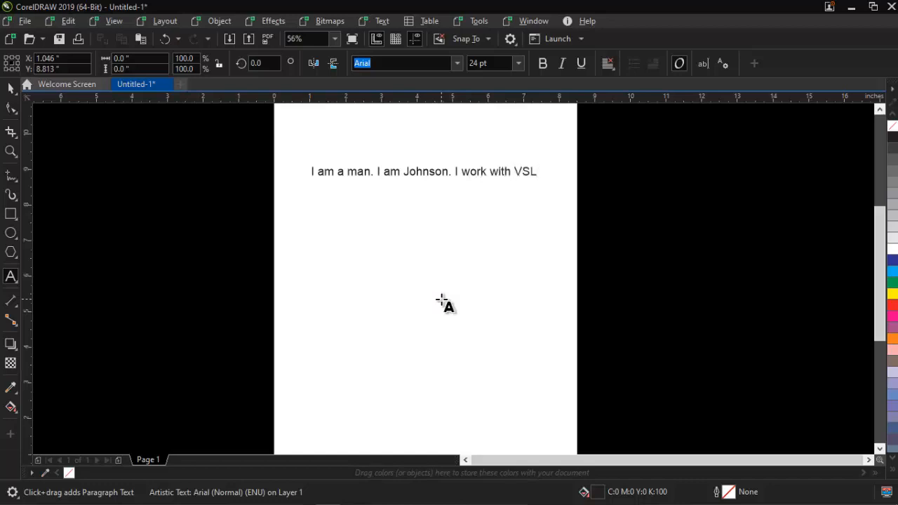
key("ctrl+space")
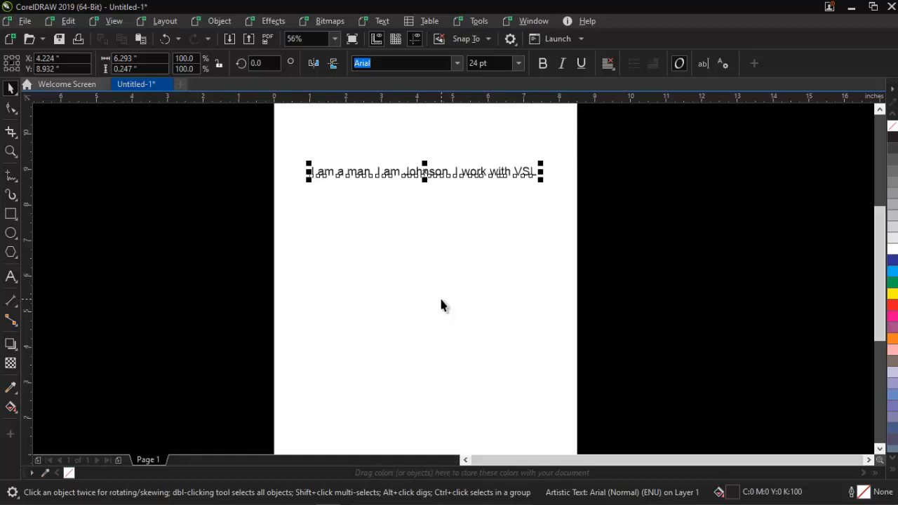
key("Delete")
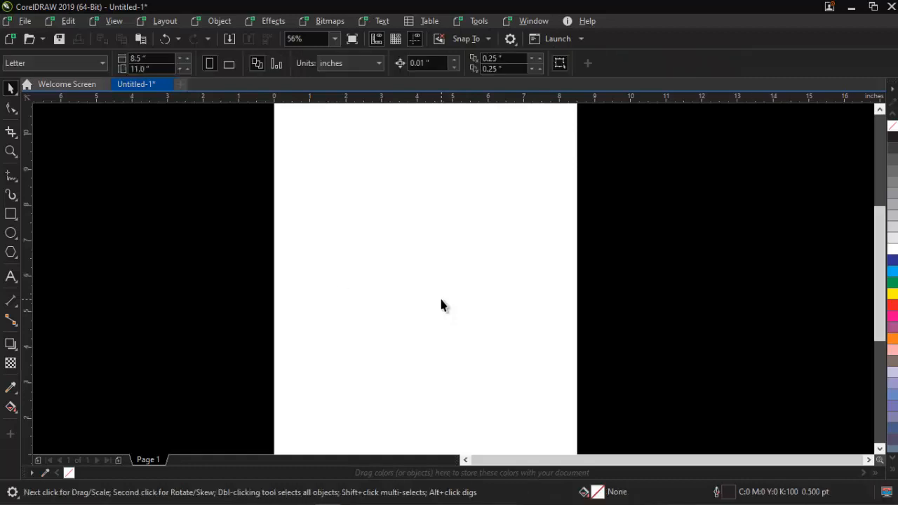
Examine the tool variants grouped with the Text, Dimension and Connector tools in the toolbox
left_click(12, 277)
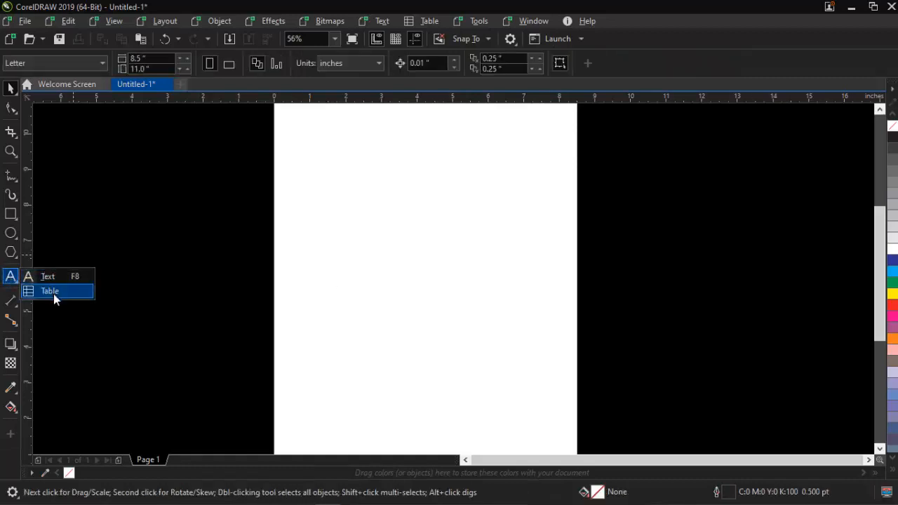
left_click(80, 237)
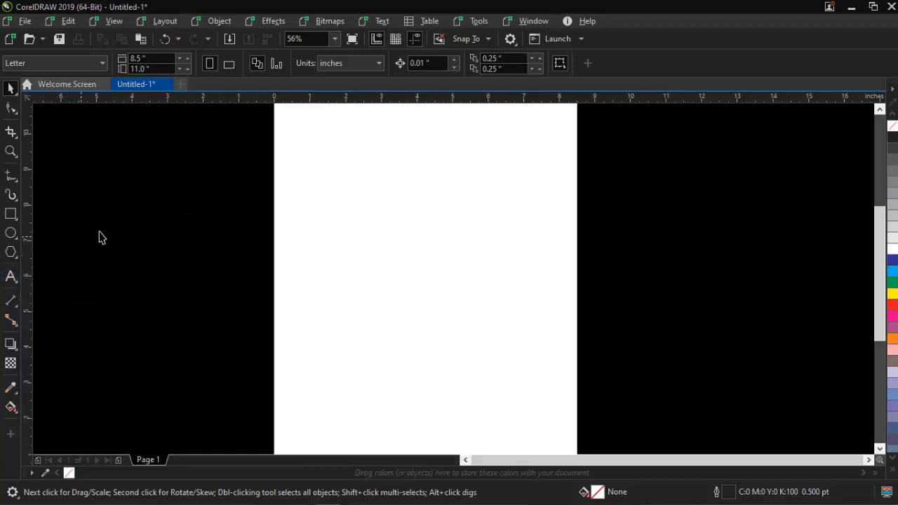
left_click(11, 304)
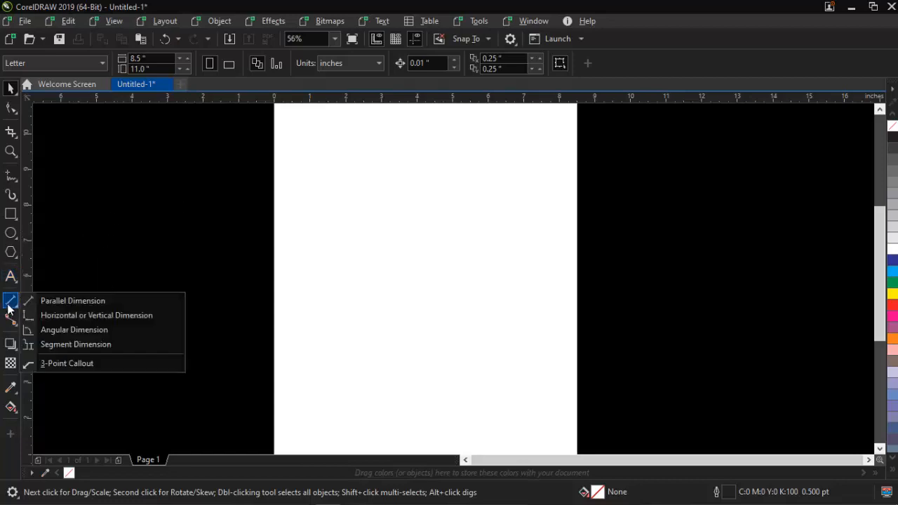
left_click(191, 222)
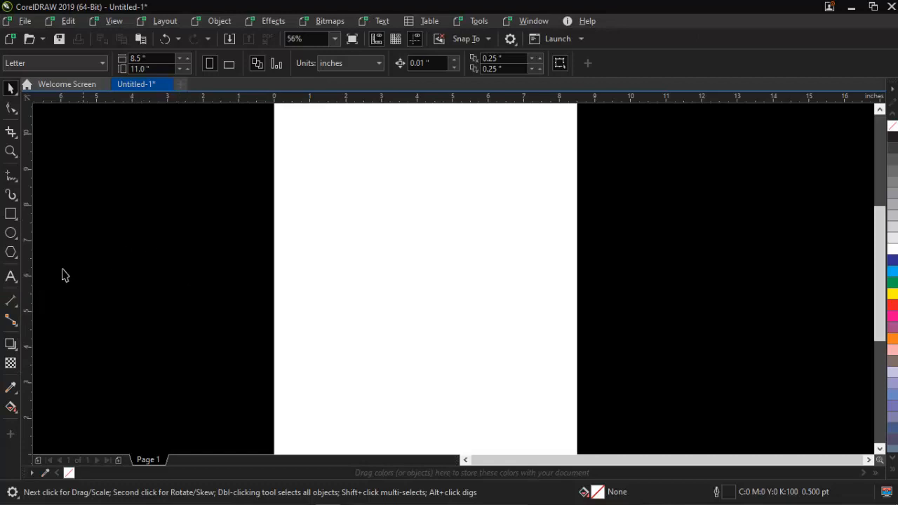
left_click(9, 304)
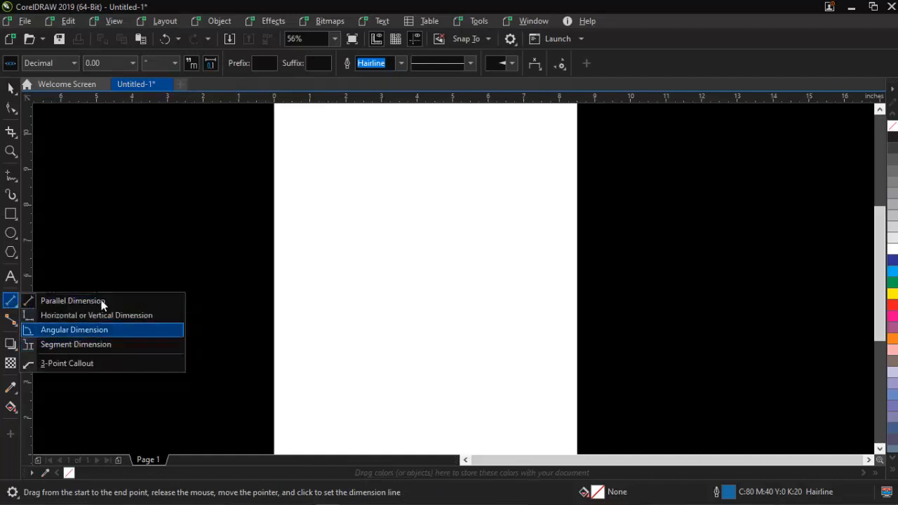
left_click(117, 196)
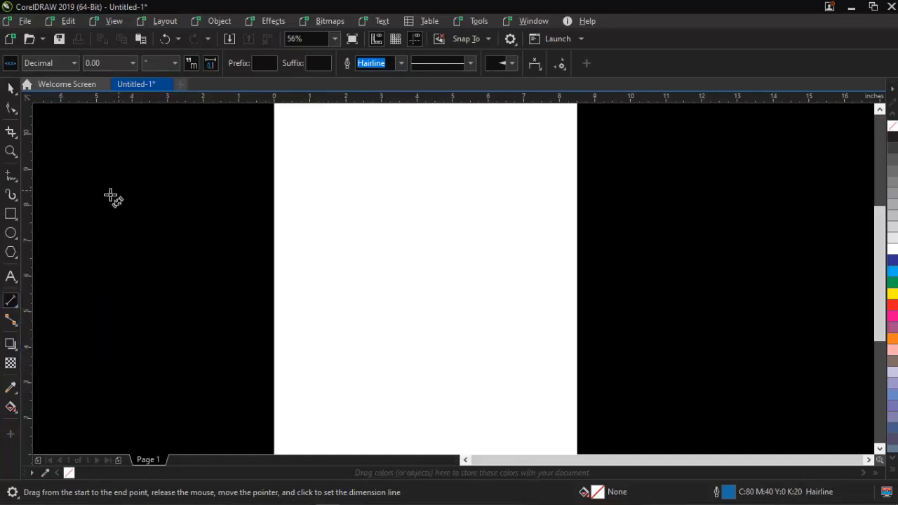
left_click(11, 321)
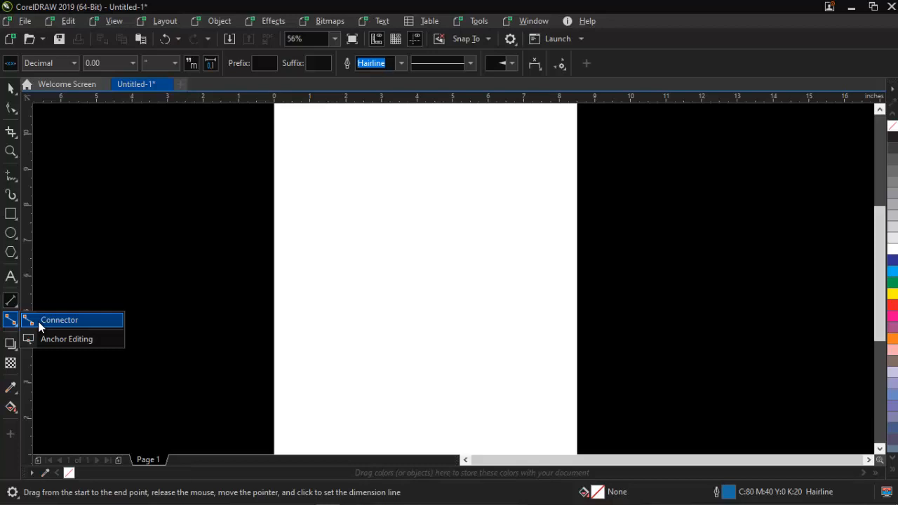
left_click(203, 191)
key("space")
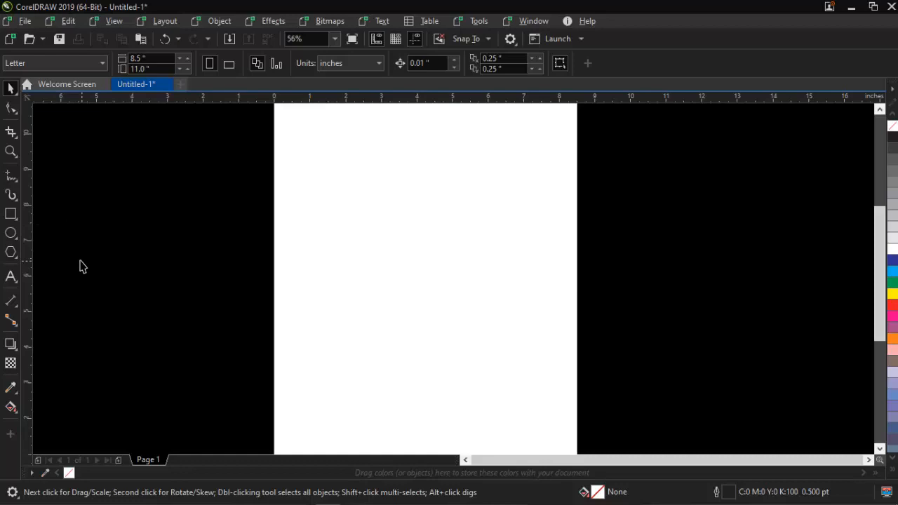
Draw a square about 4.53 inches wide near the middle of the page with the Rectangle tool
left_click(12, 214)
left_click_drag(334, 191, 372, 226)
left_click_drag(408, 254, 495, 352)
key("space")
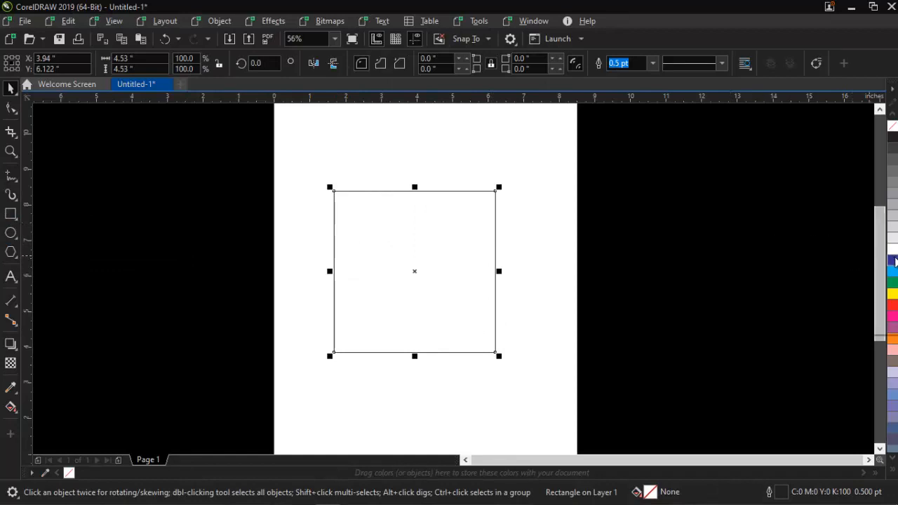
Give the square a cyan fill without an outline and centre it on the page
left_click(892, 260)
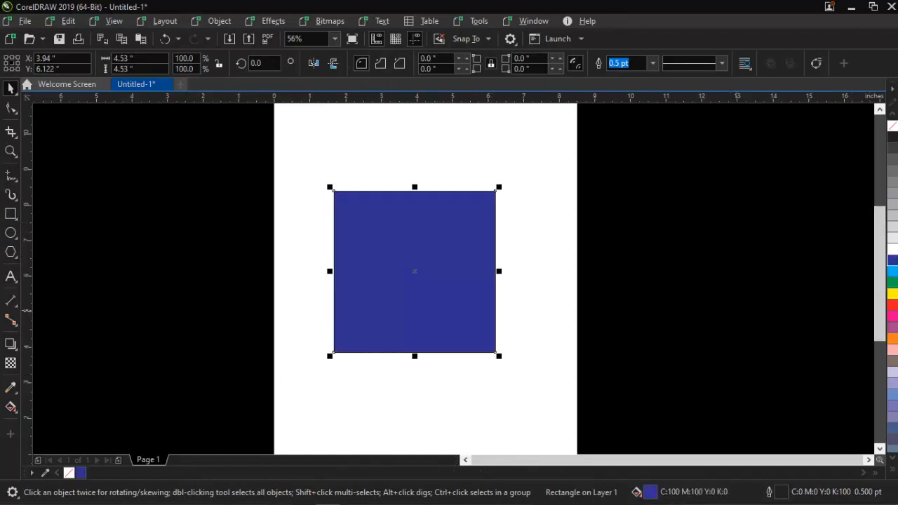
left_click(892, 273)
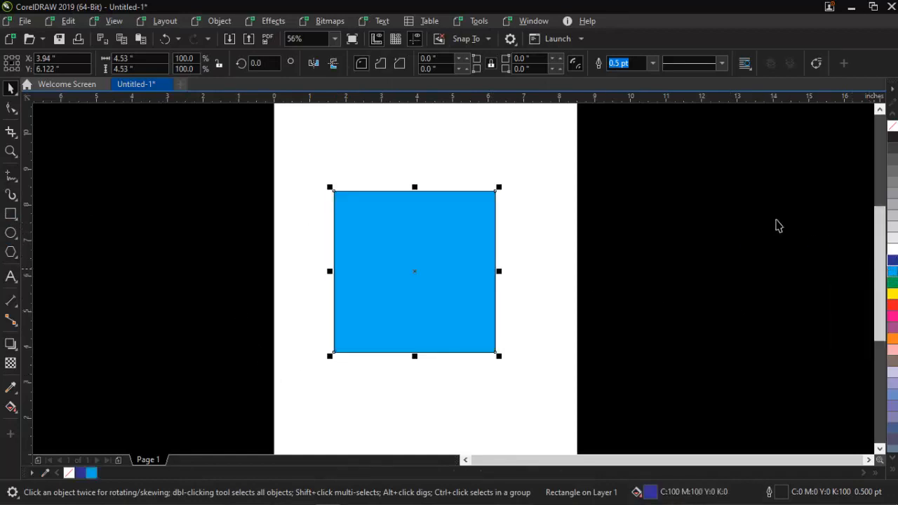
right_click(892, 127)
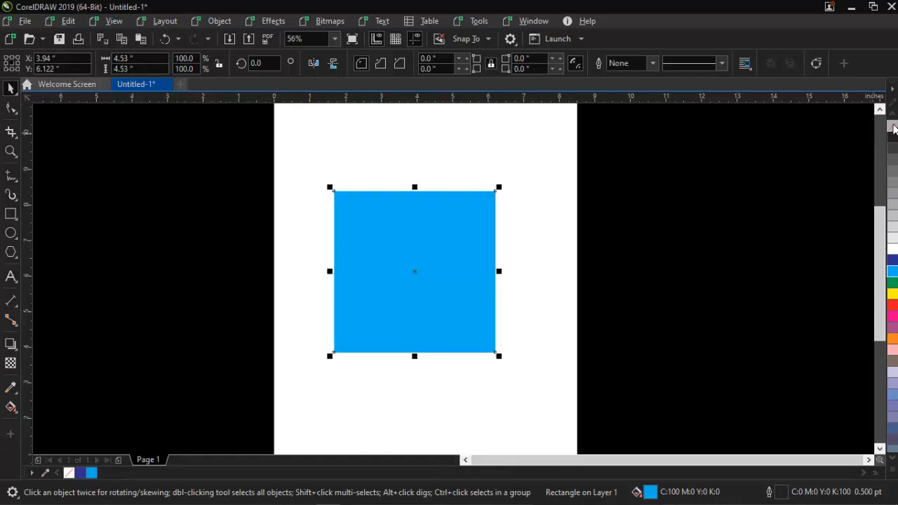
left_click_drag(333, 222, 345, 244)
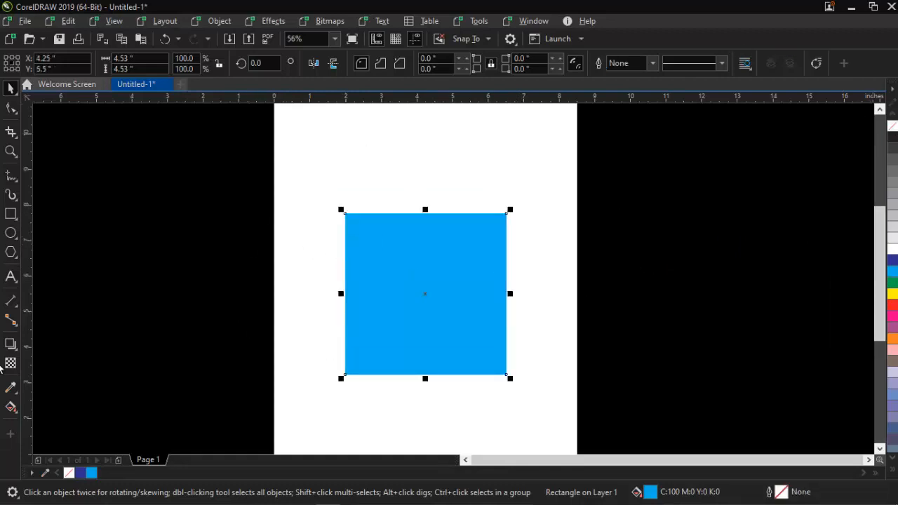
left_click(10, 345)
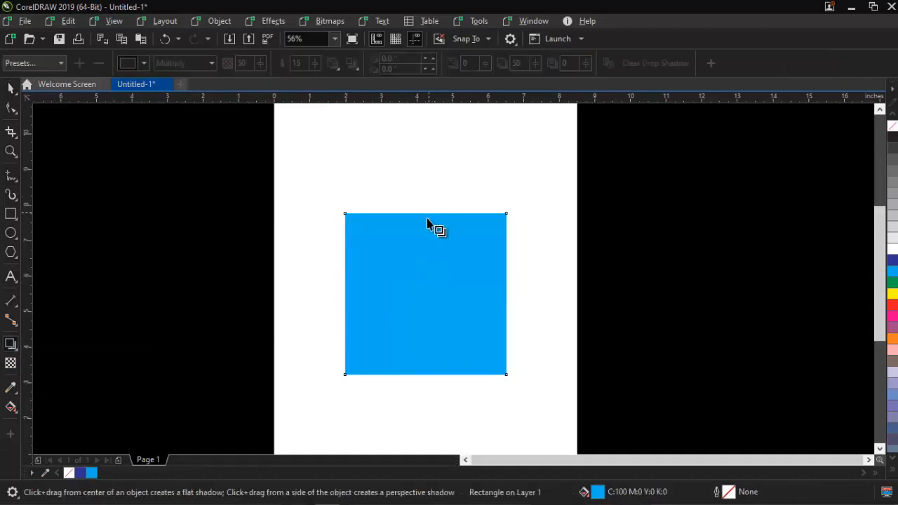
key("space")
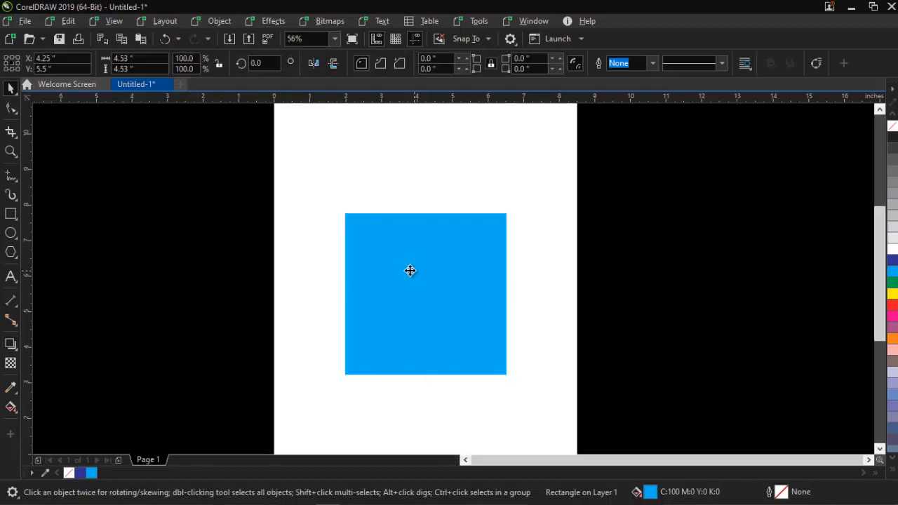
left_click_drag(409, 271, 364, 261)
key("ctrl+z")
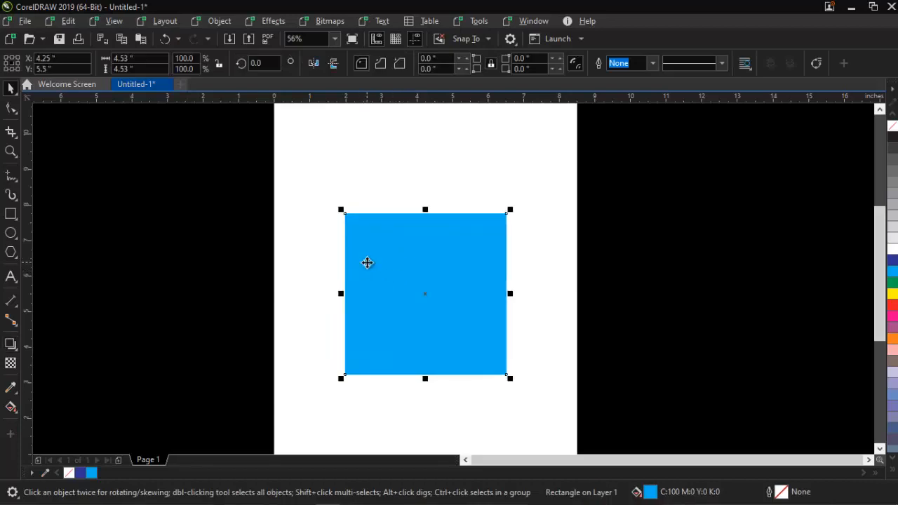
Cast a drop shadow from the square's top edge to just below its bottom edge and set the shadow's feathering to 5
left_click(11, 343)
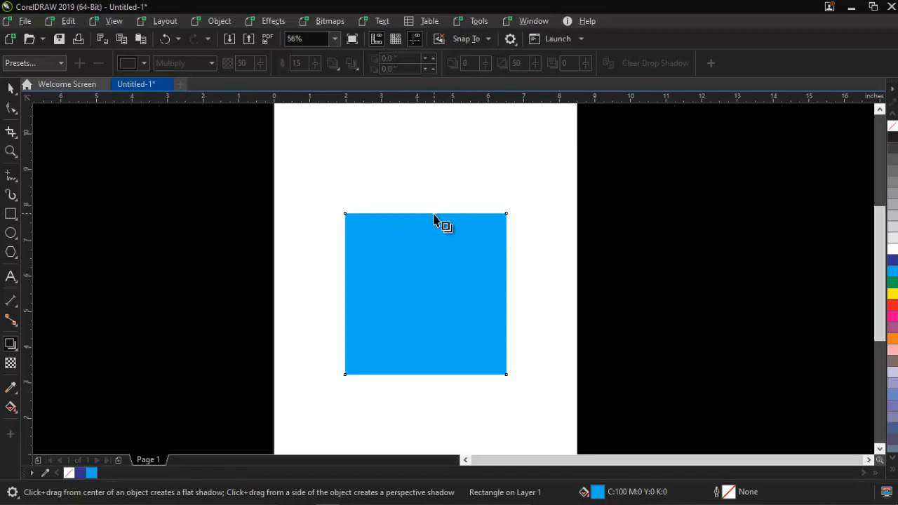
left_click_drag(434, 218, 428, 386)
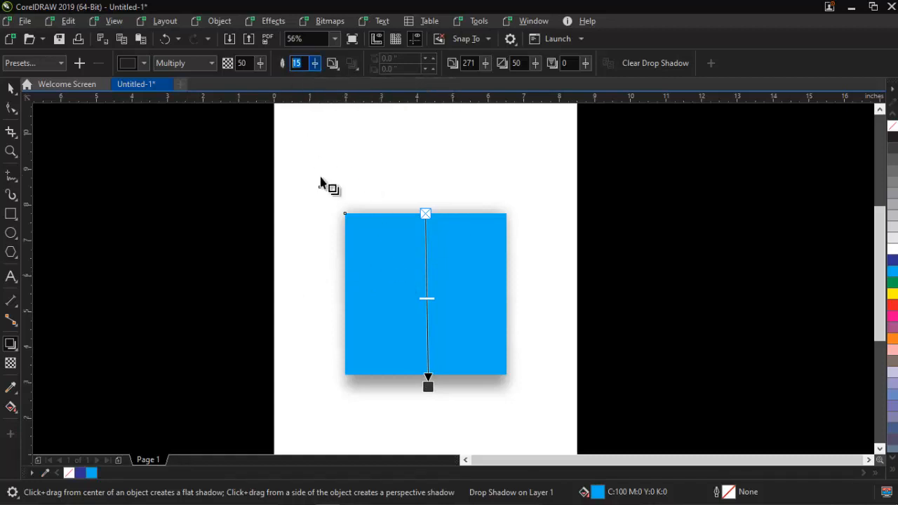
key("Return")
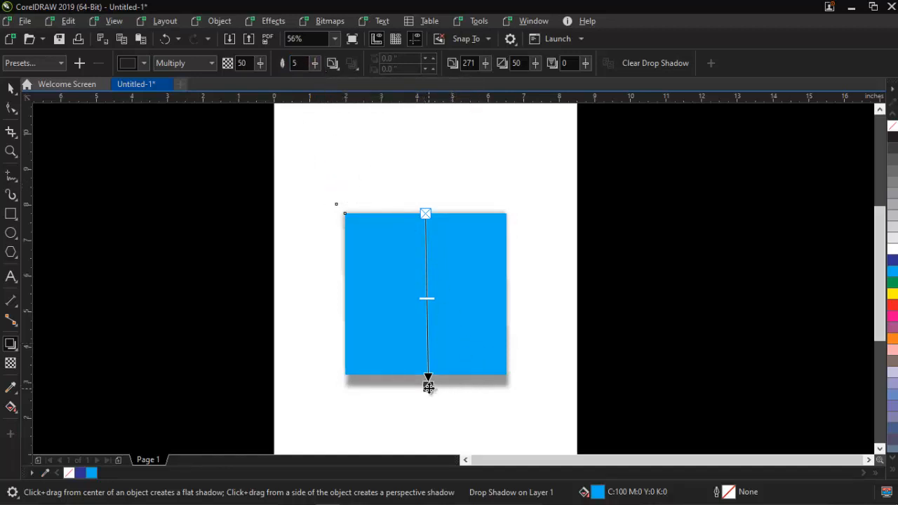
Shorten the drop shadow to a straight-down 270° offset that extends only slightly below the square's bottom edge
left_click_drag(428, 388, 425, 374)
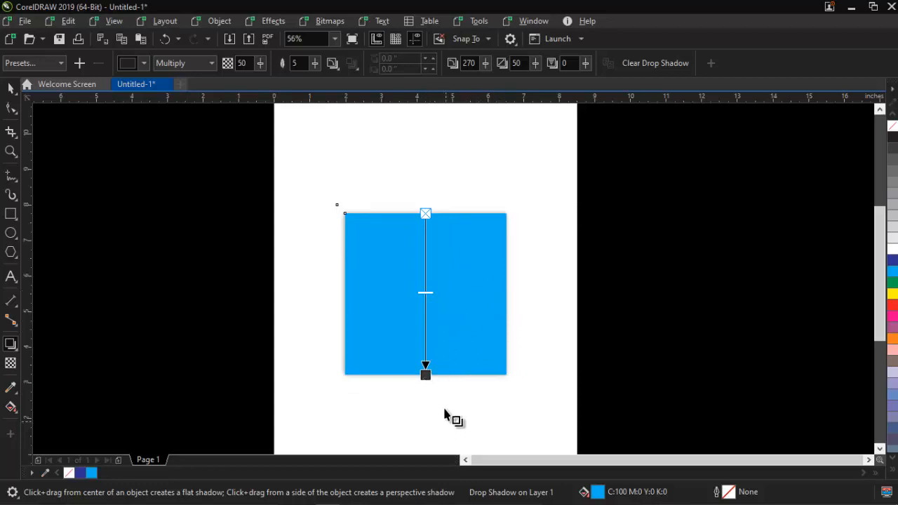
left_click_drag(425, 373, 425, 379)
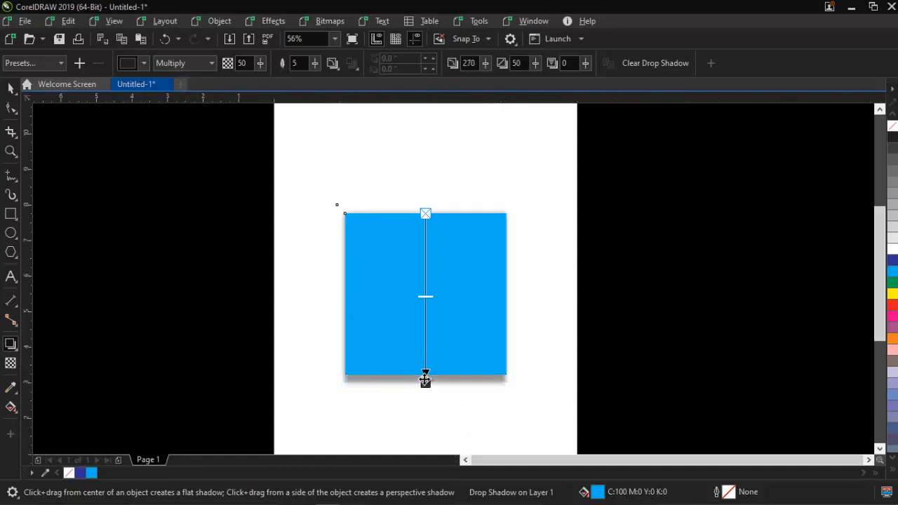
key("space")
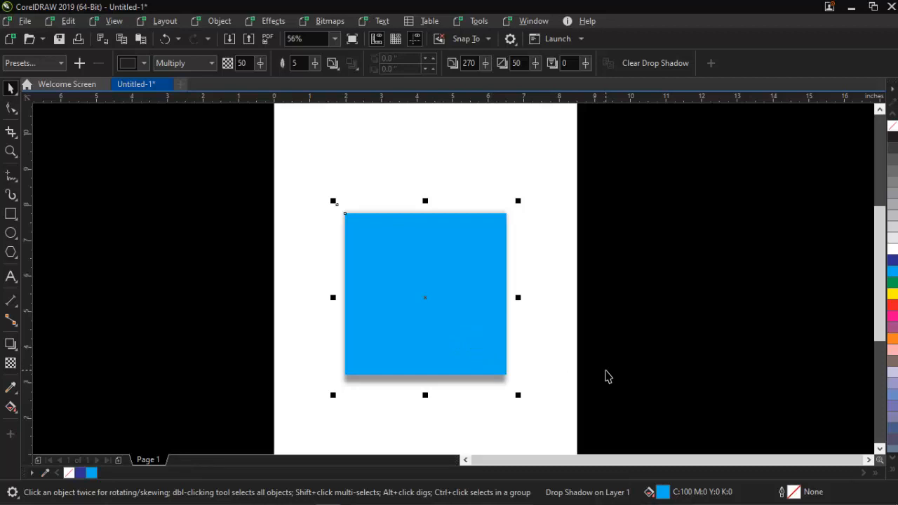
Break the drop shadow apart from the square, try moving it aside to the lower right, and undo the move
key("ctrl+k")
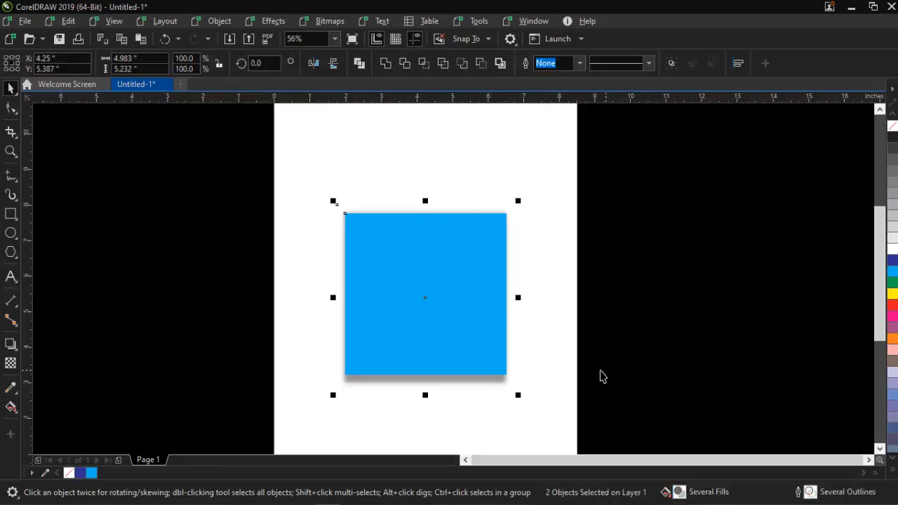
left_click(548, 298)
left_click_drag(462, 385, 537, 388)
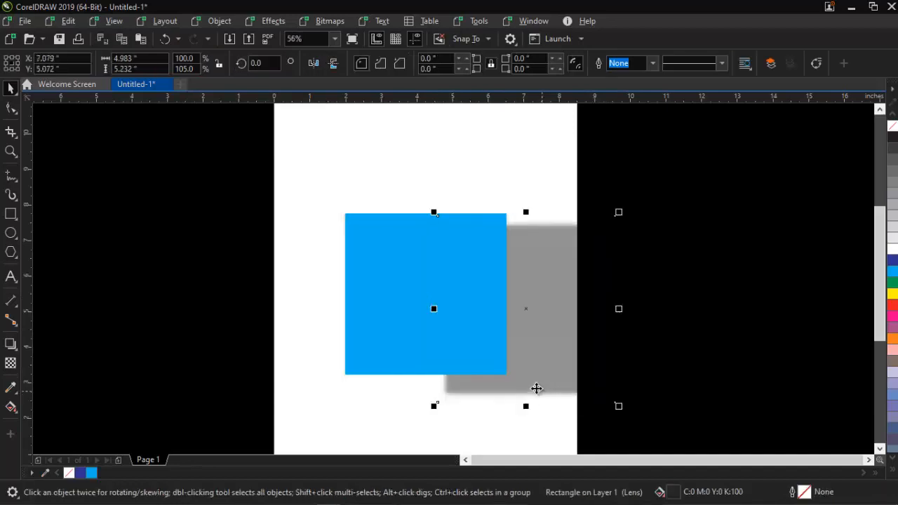
key("ctrl+z")
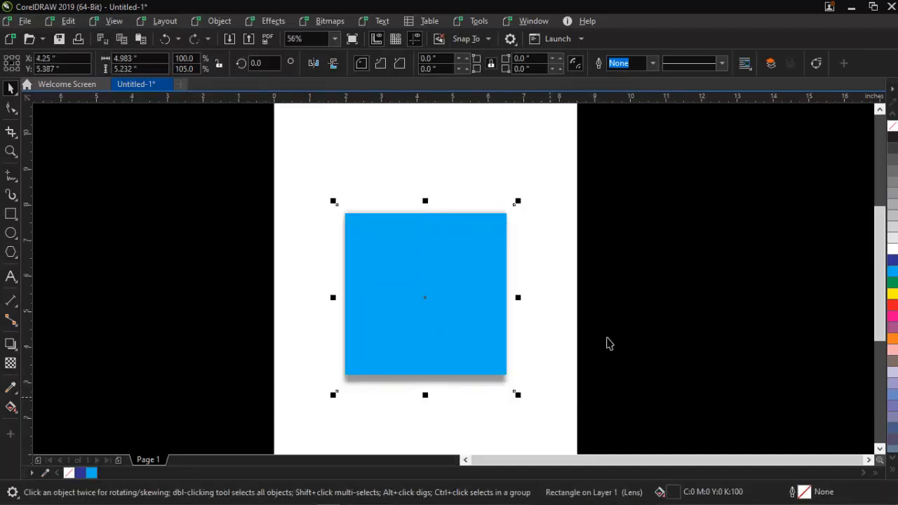
Recolour the separated shadow cyan, red and finally purple (C:20 M:80 Y:0 K:20), and remove it from behind the square
left_click(893, 272)
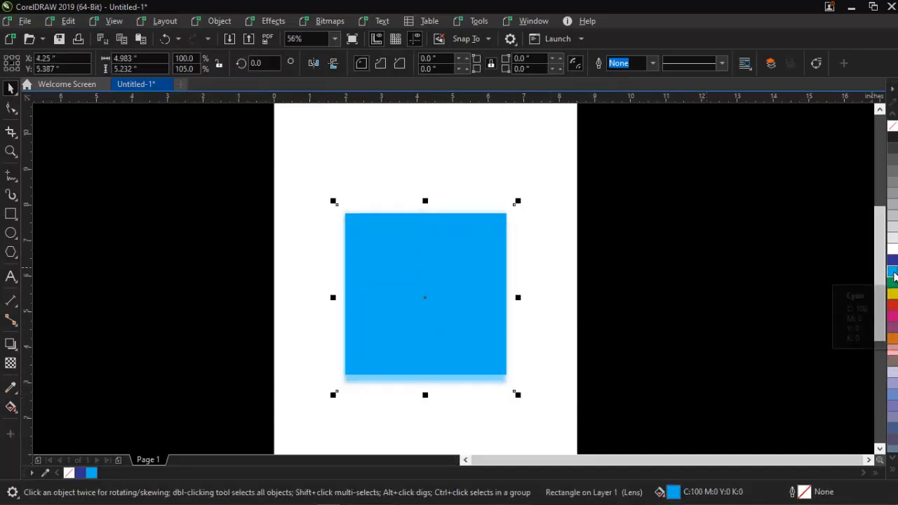
left_click(891, 307)
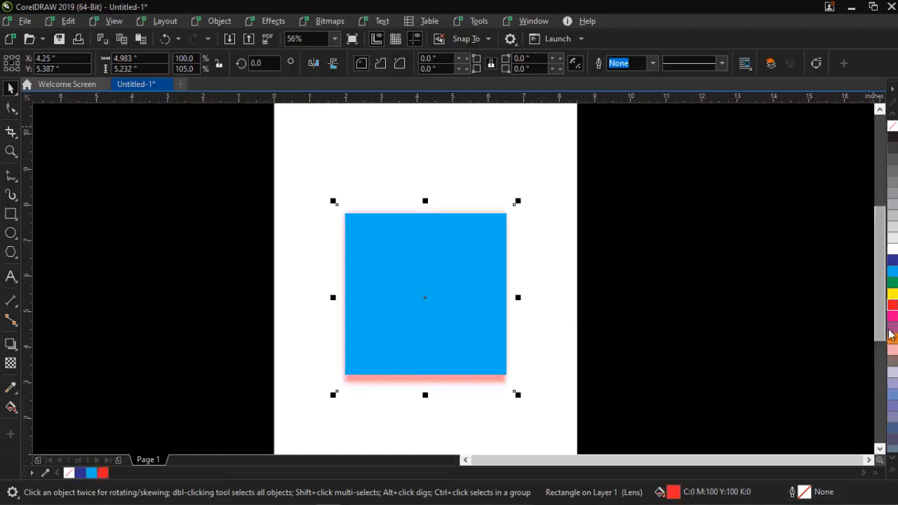
left_click(893, 328)
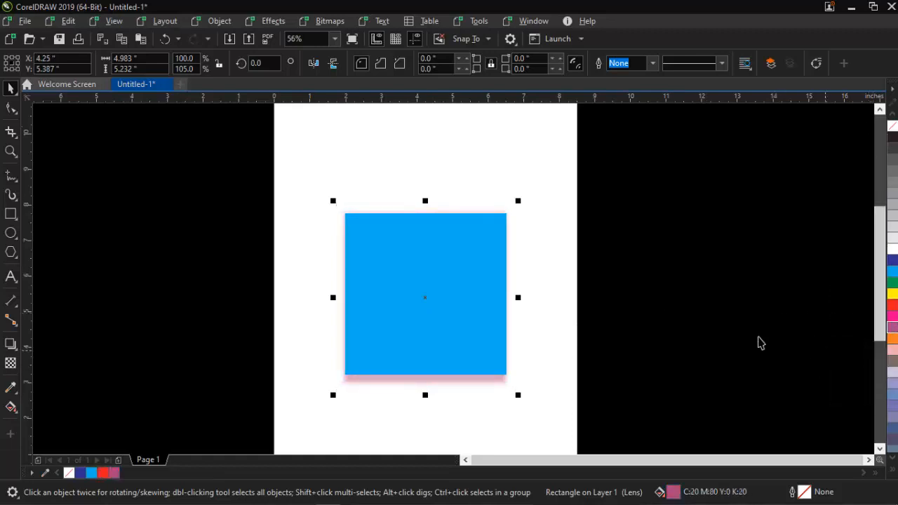
left_click(660, 267)
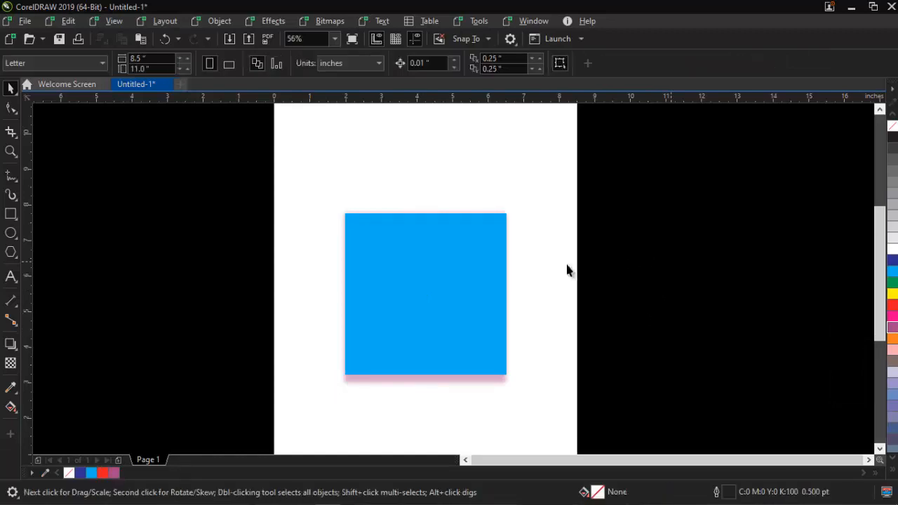
left_click_drag(405, 379, 476, 392)
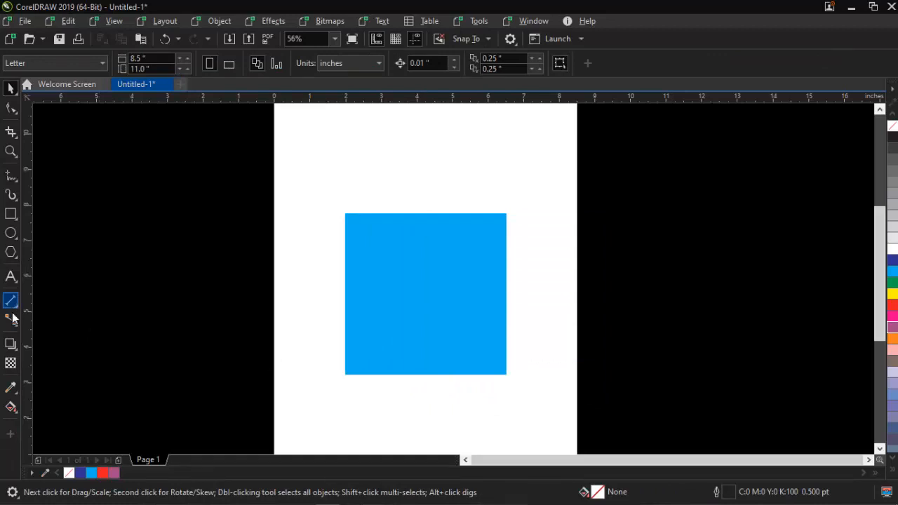
Distort the square with Push and Pull, undoing trials from its top-left corner and upper area and keeping one pulled inward from its right edge
left_click(11, 343)
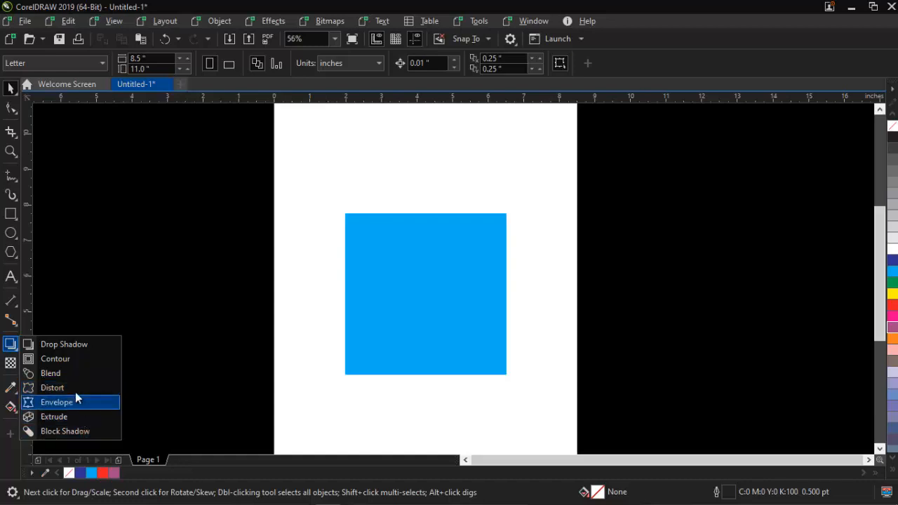
left_click(46, 387)
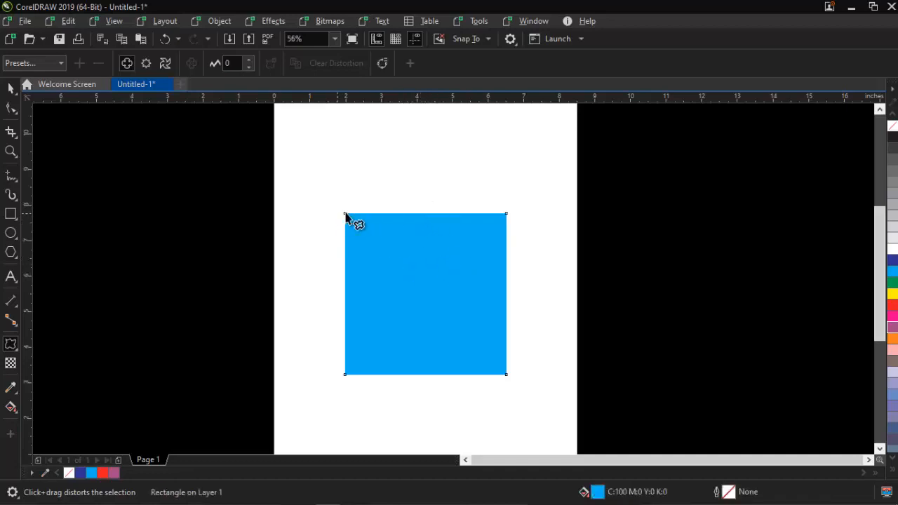
left_click_drag(346, 216, 417, 257)
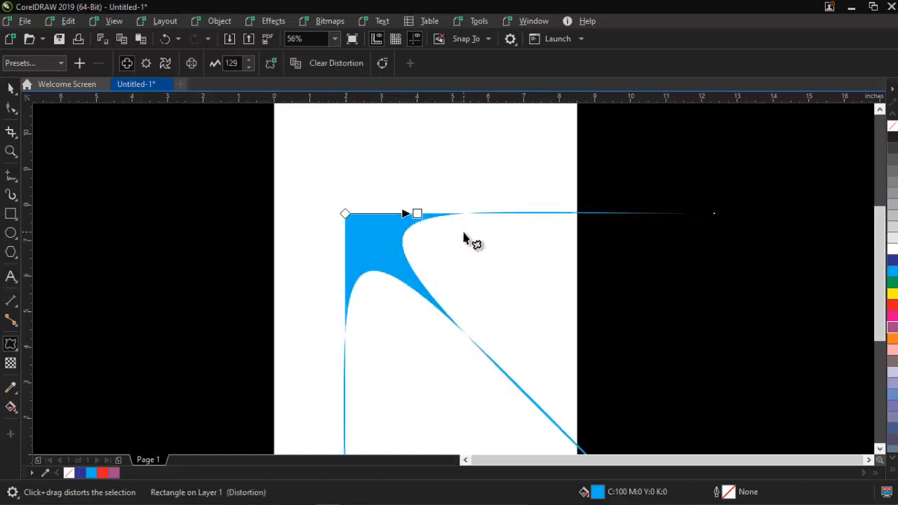
key("ctrl+z")
left_click_drag(446, 222, 428, 263)
key("ctrl+z")
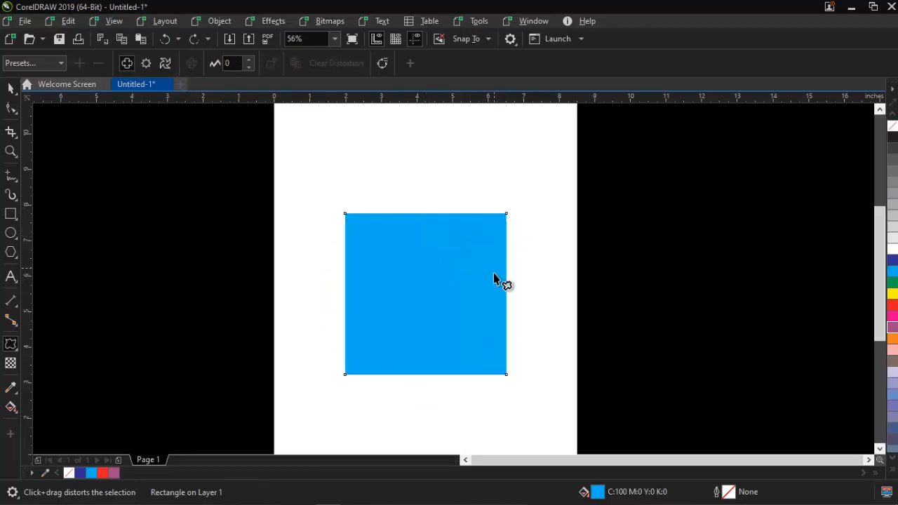
left_click_drag(508, 282, 387, 279)
key("space")
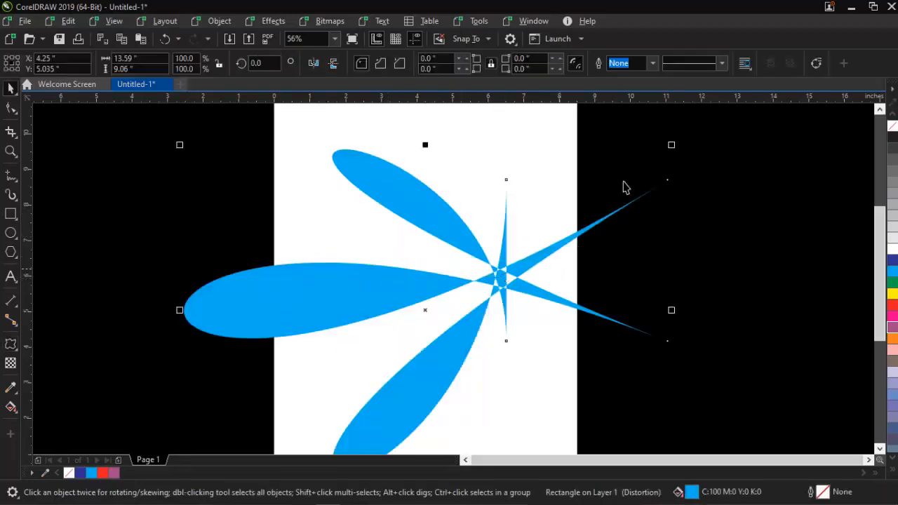
Shrink the distorted shape about its centre and delete it from the page
left_click_drag(671, 145, 522, 244)
left_click(561, 213)
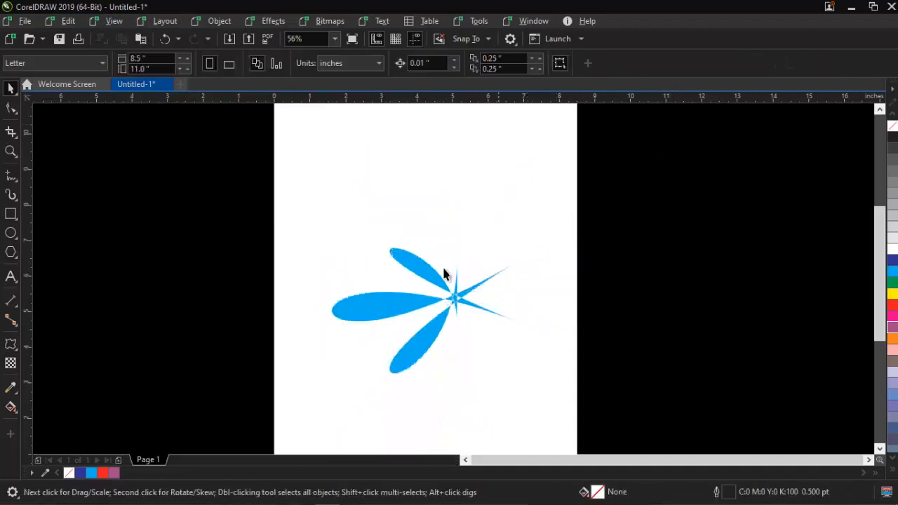
left_click(358, 317)
key("Delete")
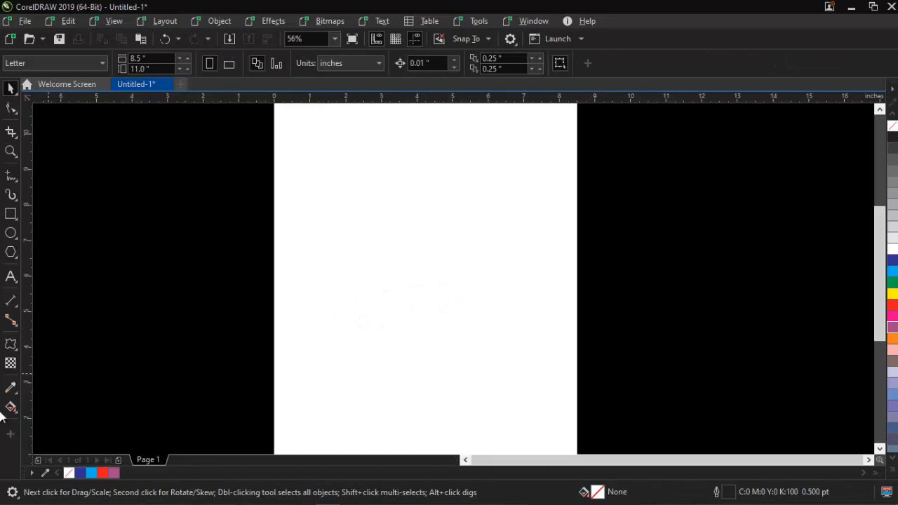
Draw a square about 4.36 inches wide on the upper part of the page with the Rectangle tool
left_click(10, 363)
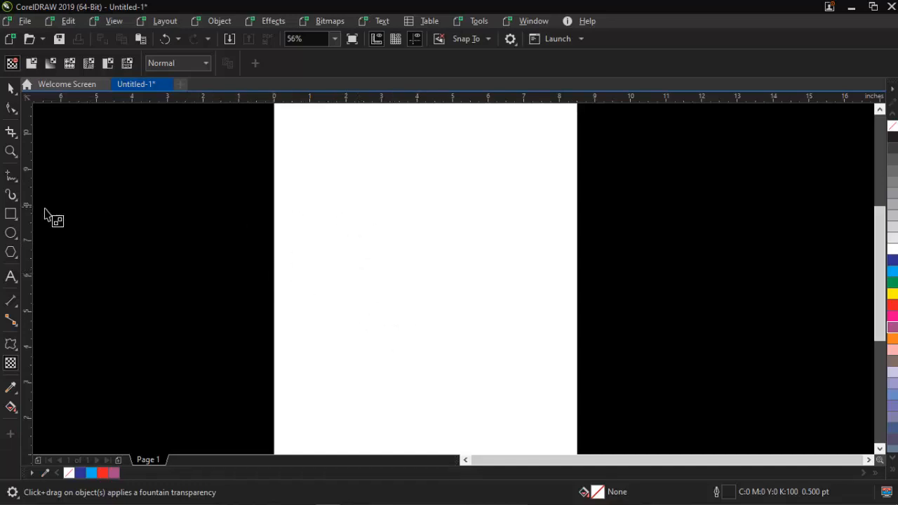
key("space")
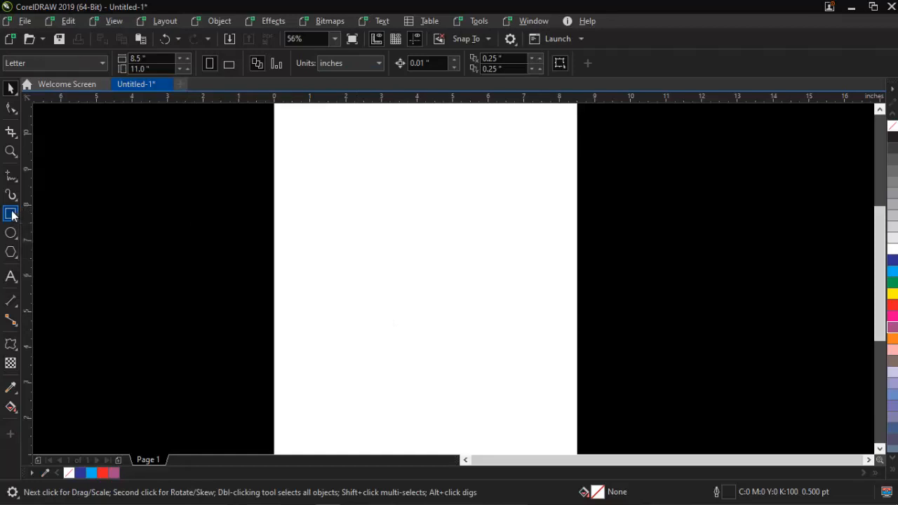
left_click(11, 214)
left_click_drag(319, 175, 475, 331)
key("space")
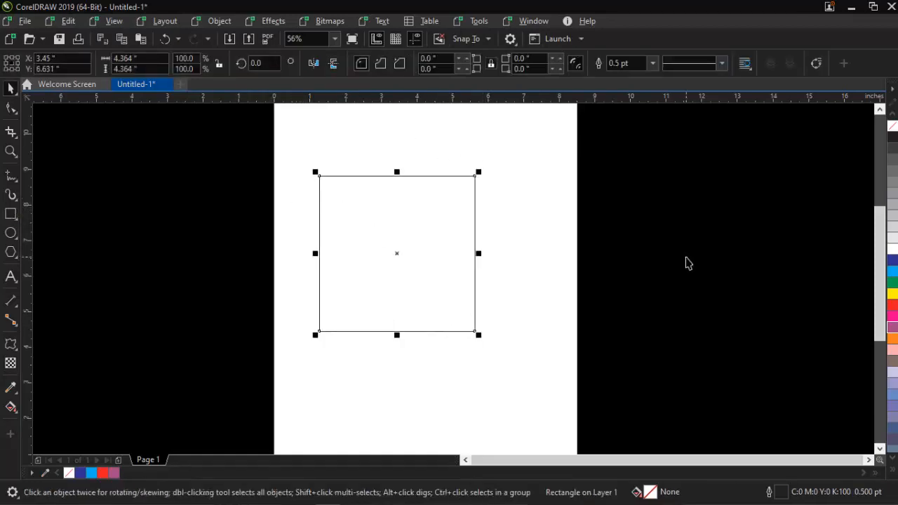
Fill the square with blue (C:100 M:100 Y:0 K:0), centre it on the page and remove its outline
left_click(892, 261)
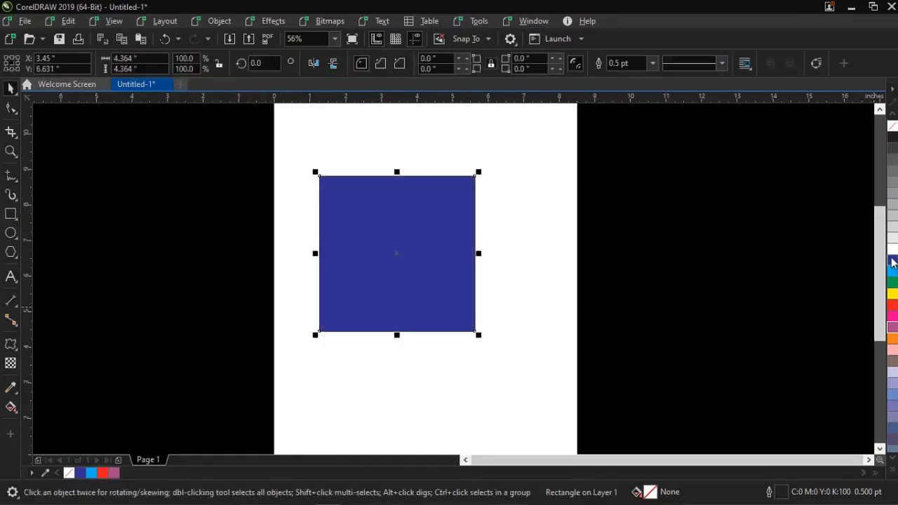
key("p")
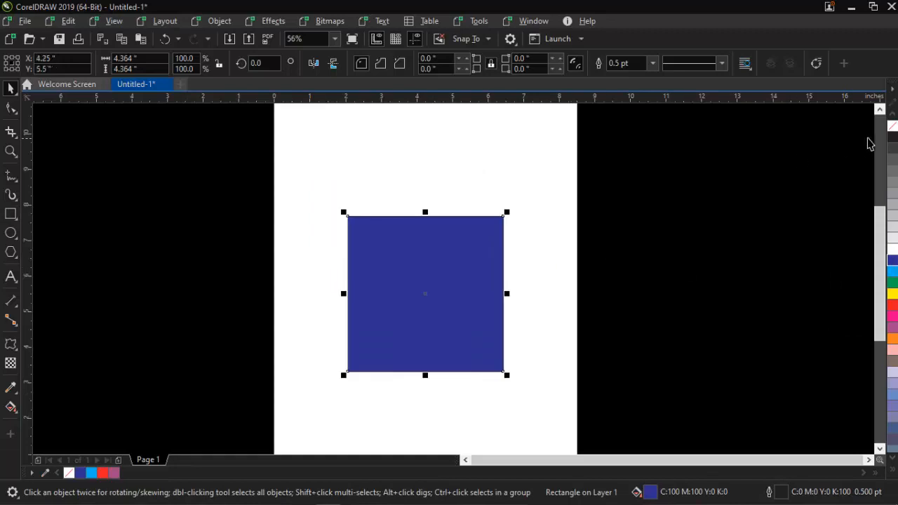
right_click(892, 126)
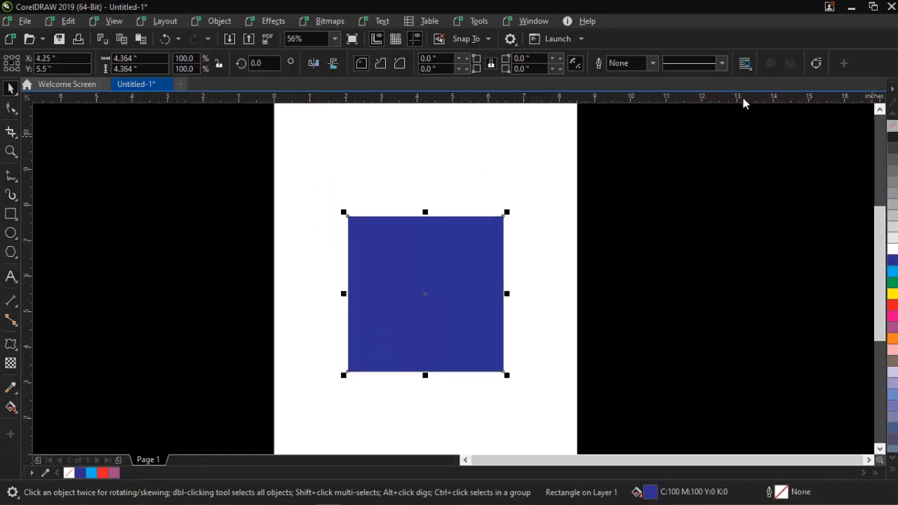
Draw a circle about 2.2 inches in diameter inside the blue square, filled with cyan and without an outline
left_click(11, 236)
left_click_drag(378, 245, 461, 327)
key("space")
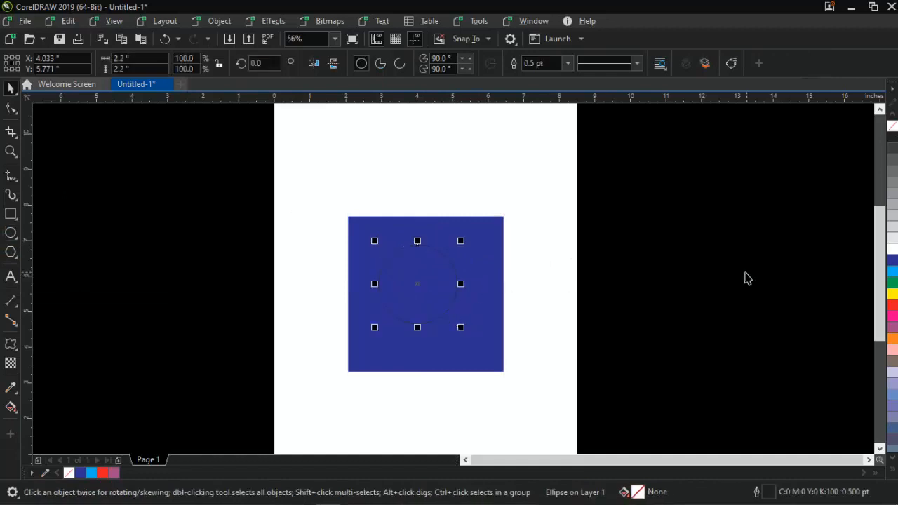
left_click(892, 272)
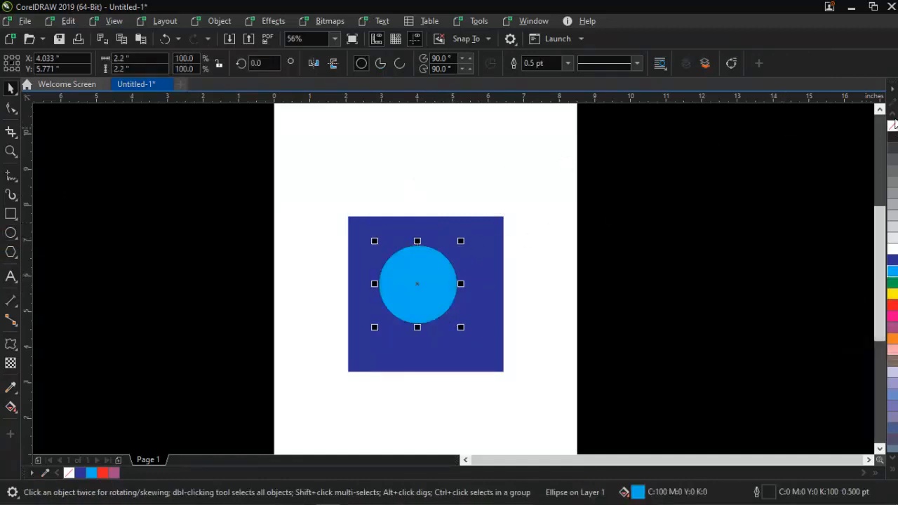
right_click(892, 128)
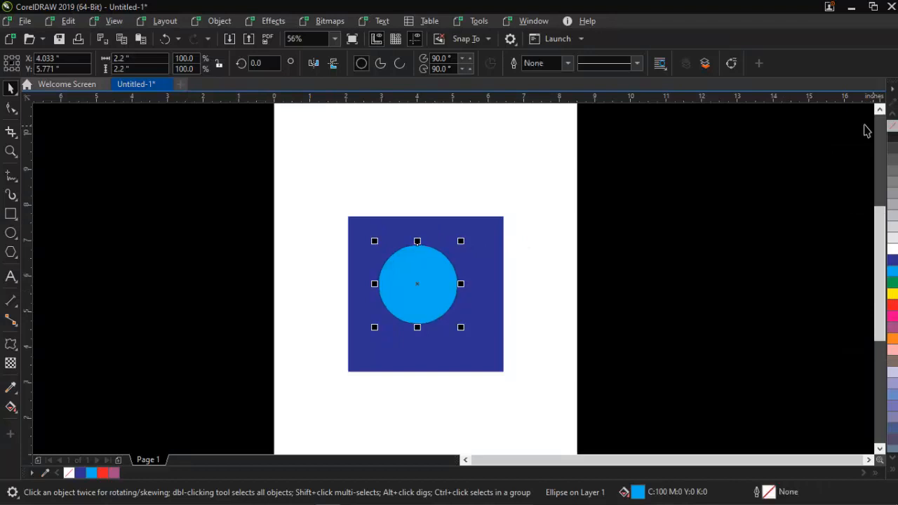
Align the circle horizontally and vertically with the centre of the blue square
left_click(477, 264, "shift")
key("e")
key("c")
key("Escape")
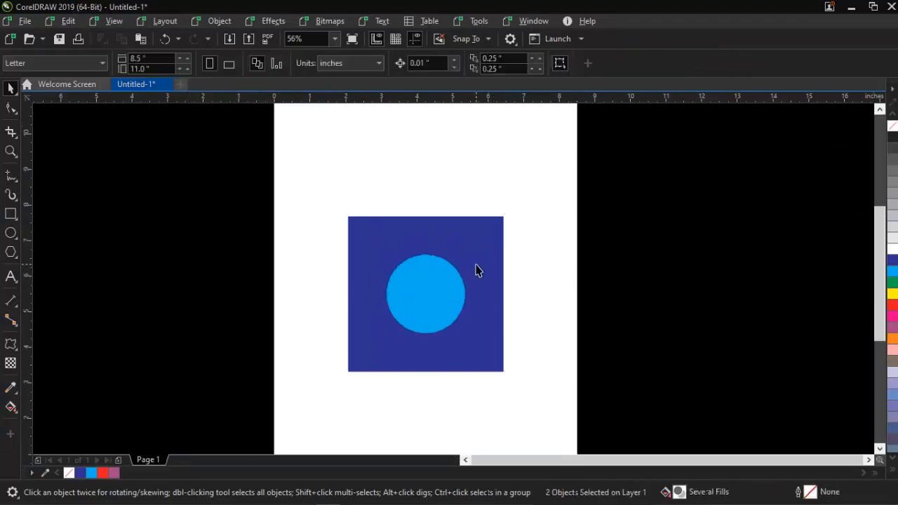
Try a uniform transparency of 24 on the cyan circle and undo it
key("F4")
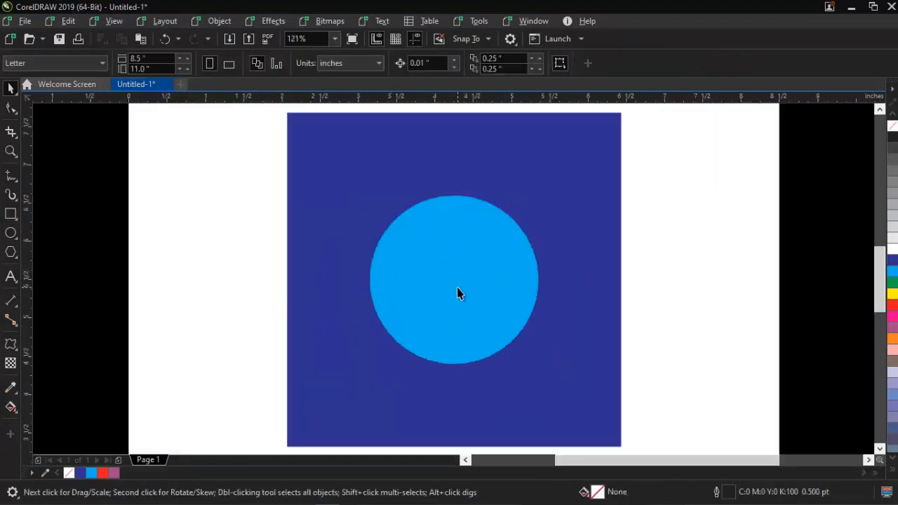
left_click(457, 293)
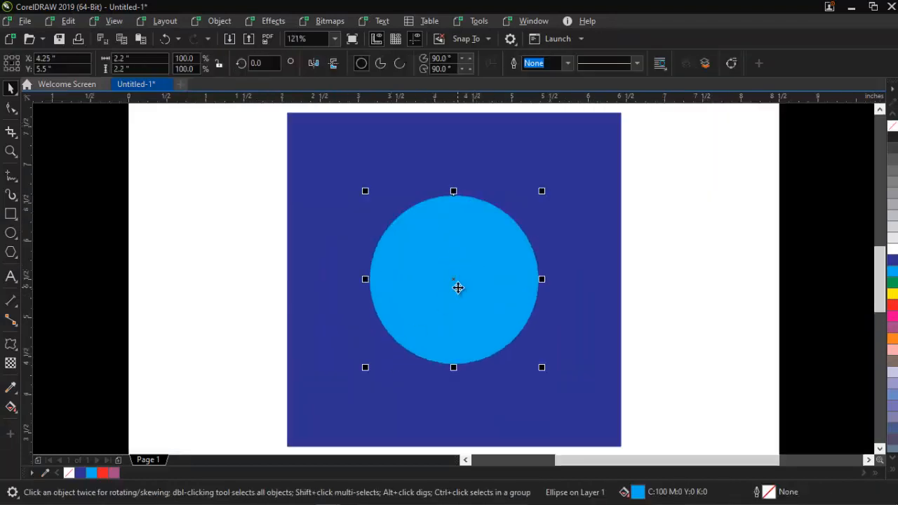
left_click(10, 364)
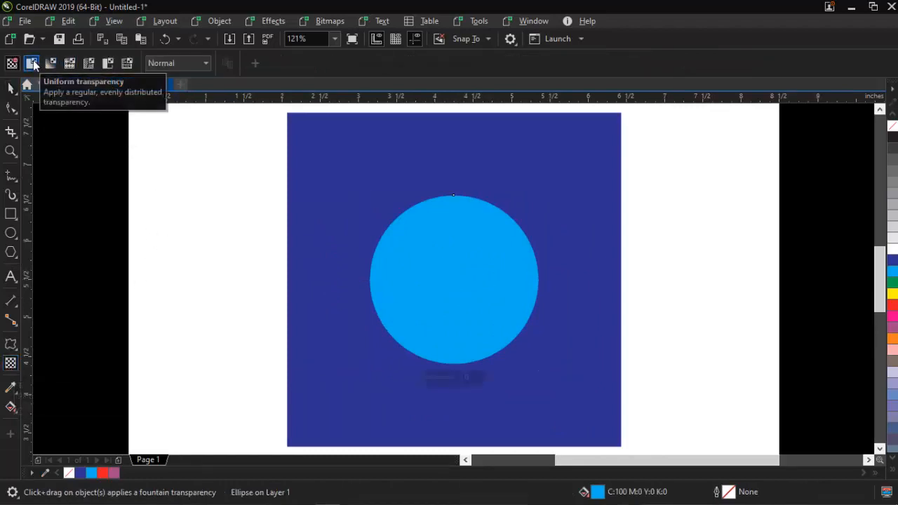
left_click(32, 64)
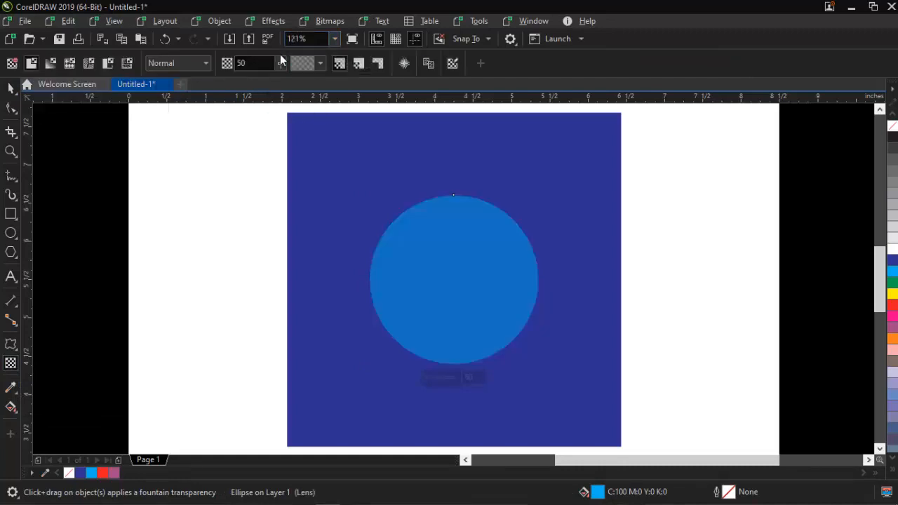
left_click_drag(280, 63, 248, 63)
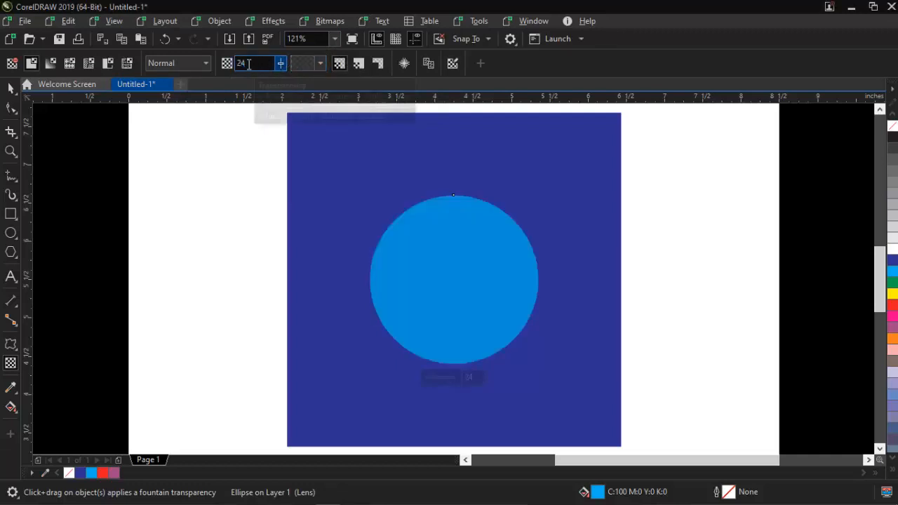
key("space")
key("ctrl+z")
key("ctrl+z")
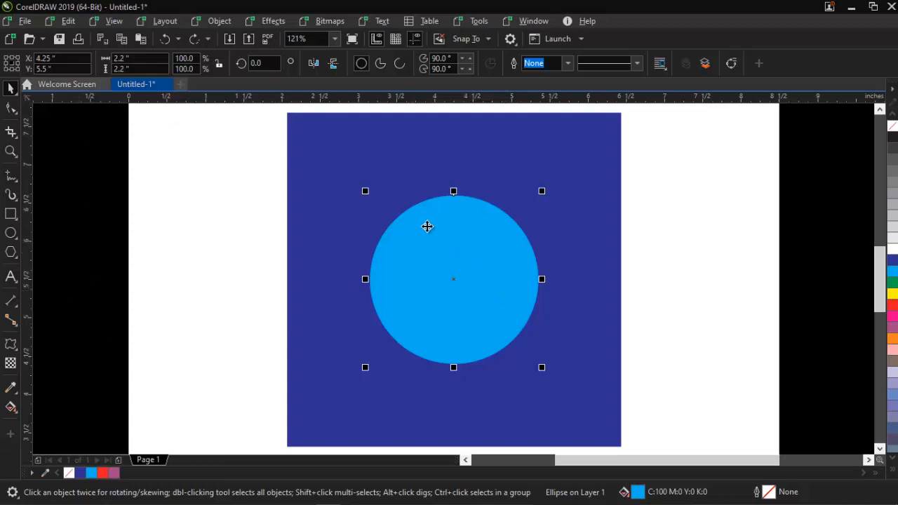
Set the cyan circle's transparency merge mode to Texturize with the Transparency tool
left_click(120, 255)
left_click(537, 217)
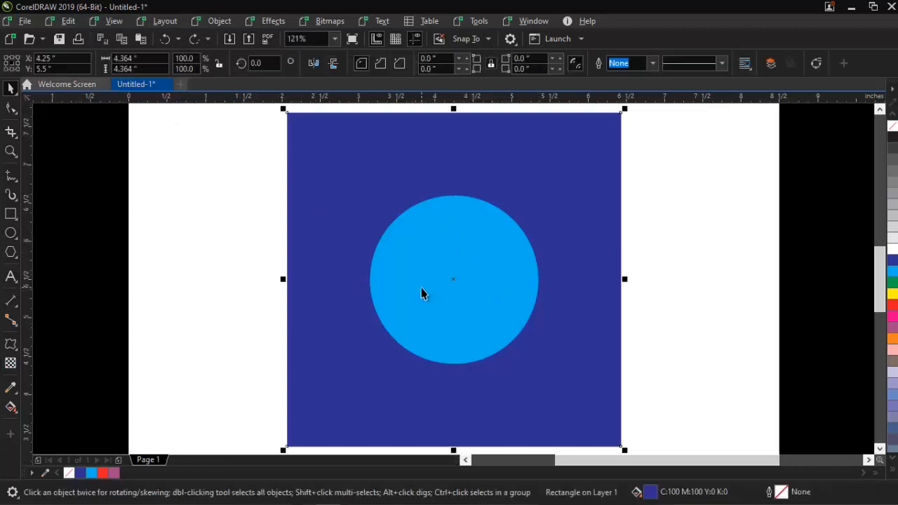
left_click(421, 293)
left_click(11, 363)
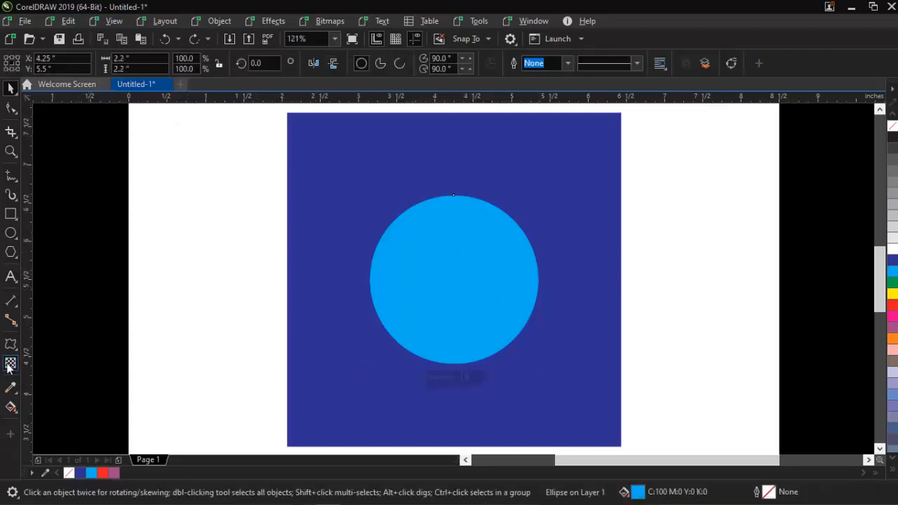
left_click(176, 62)
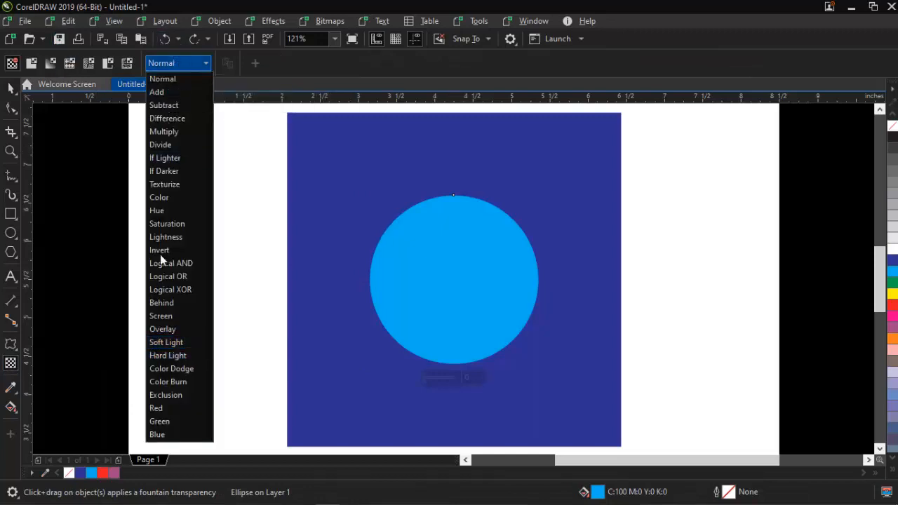
left_click(168, 185)
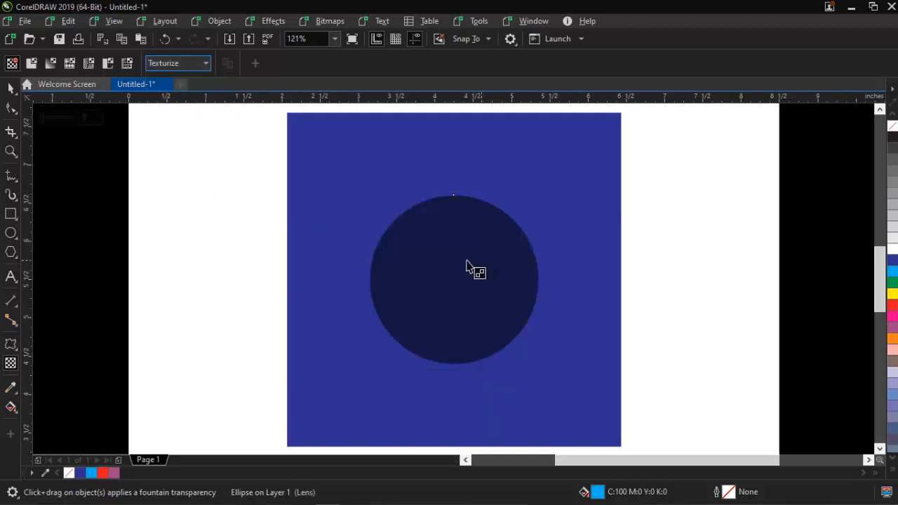
Enlarge the circle about its centre to about 2.6 inches in diameter
key("space")
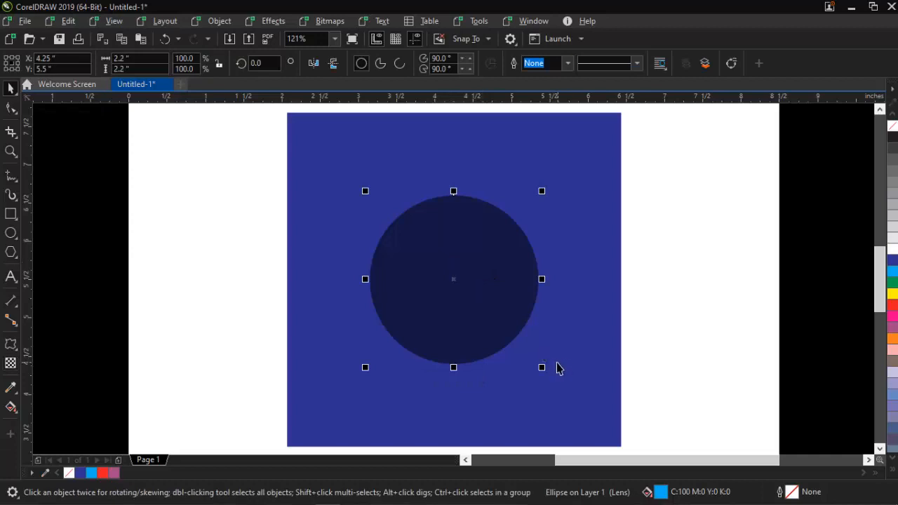
left_click_drag(543, 367, 558, 384)
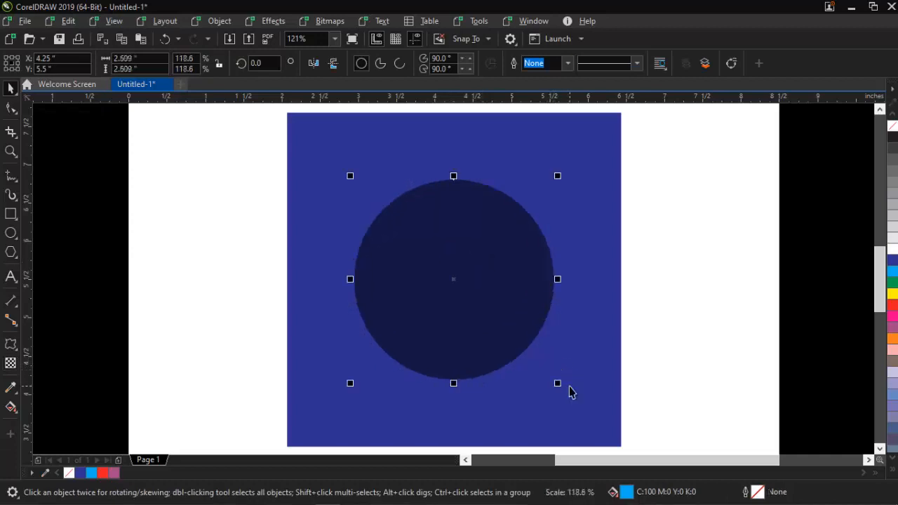
left_click(568, 247, "shift")
key("Escape")
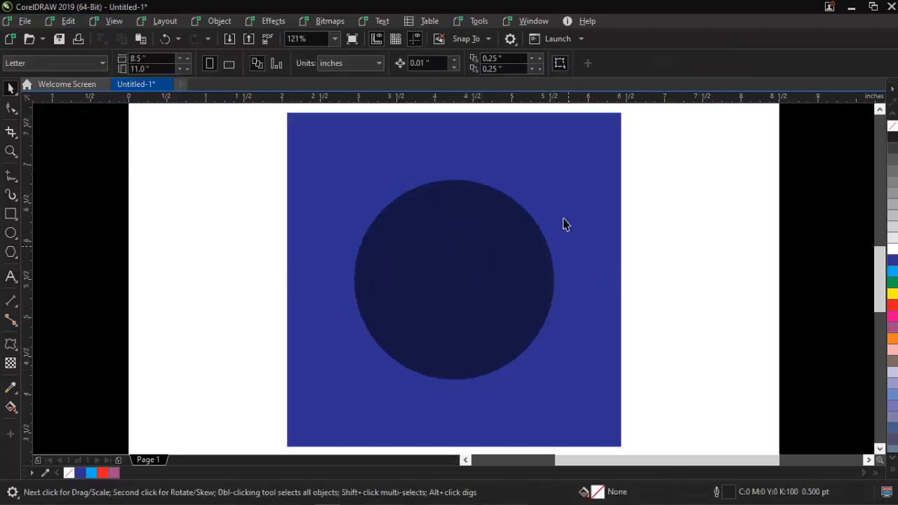
Fill the square with green and move the circle sideways so it overlaps the square's right edge
left_click(559, 156)
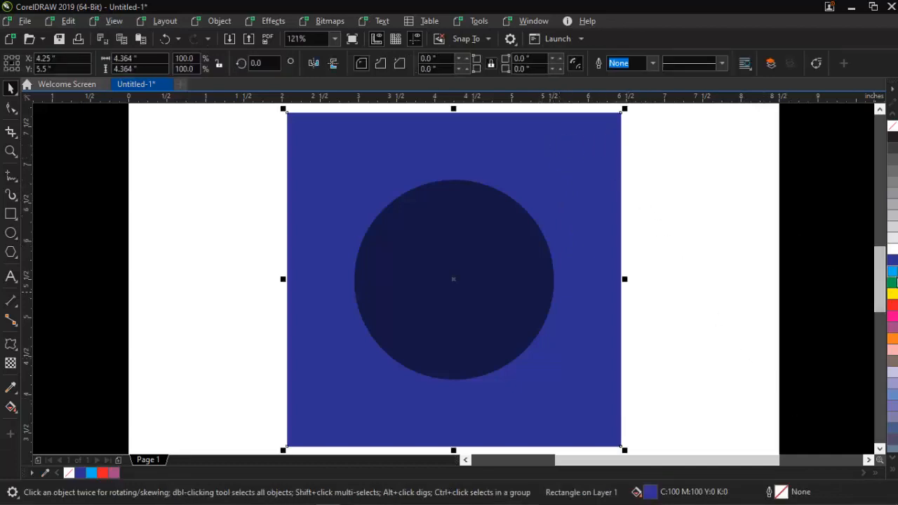
left_click(892, 282)
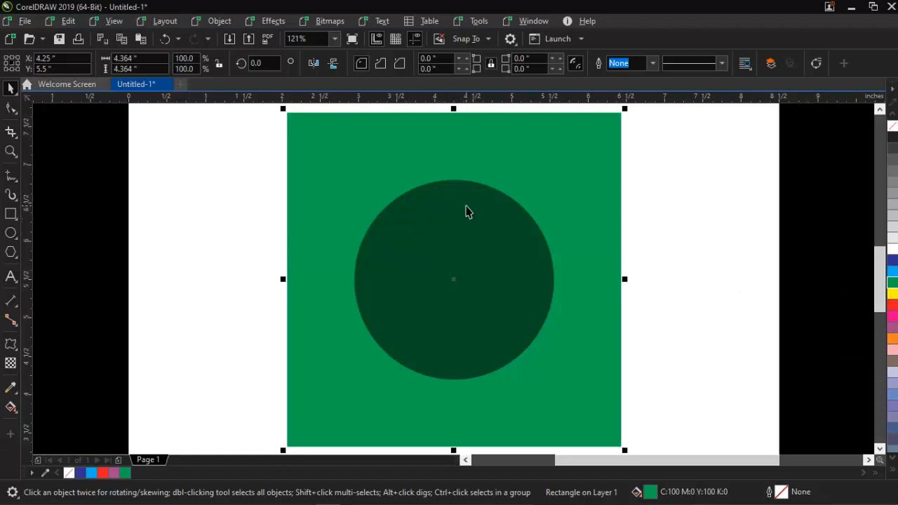
left_click_drag(467, 210, 584, 219)
Recolour the square behind the circle with black and then with orange
left_click(571, 156)
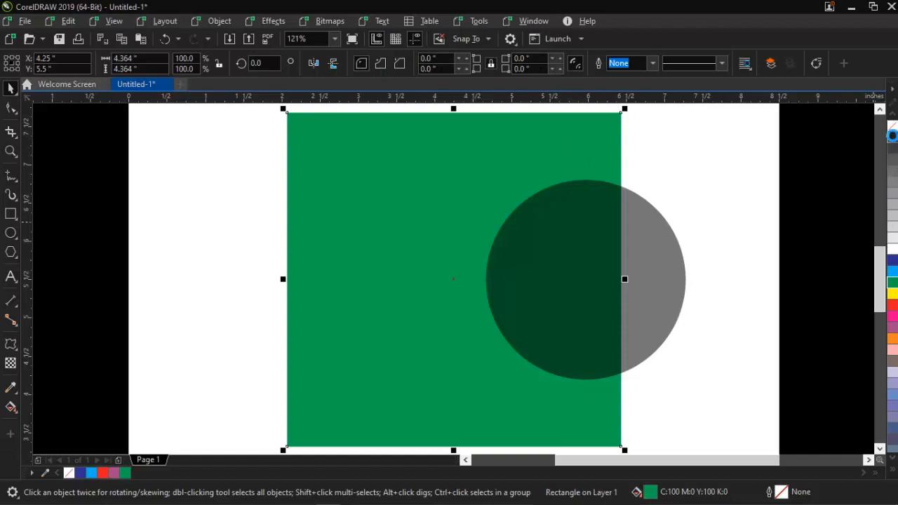
left_click(893, 137)
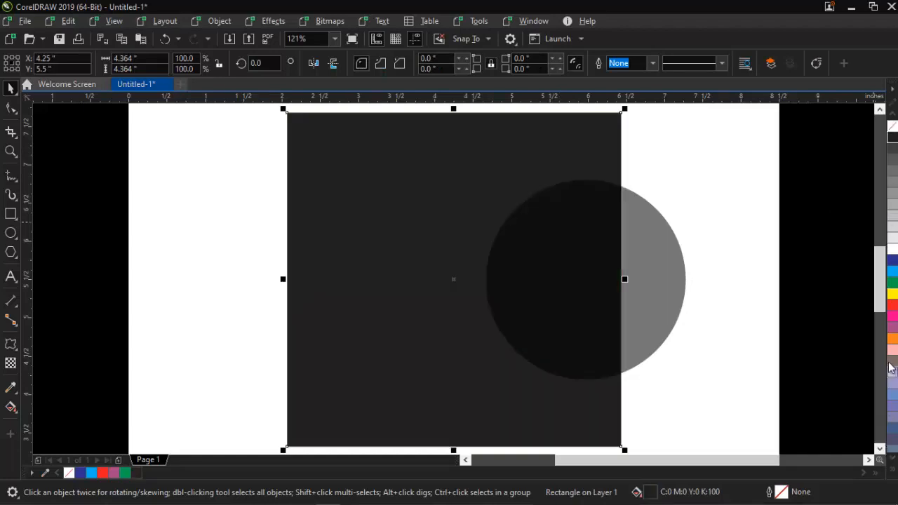
left_click(892, 339)
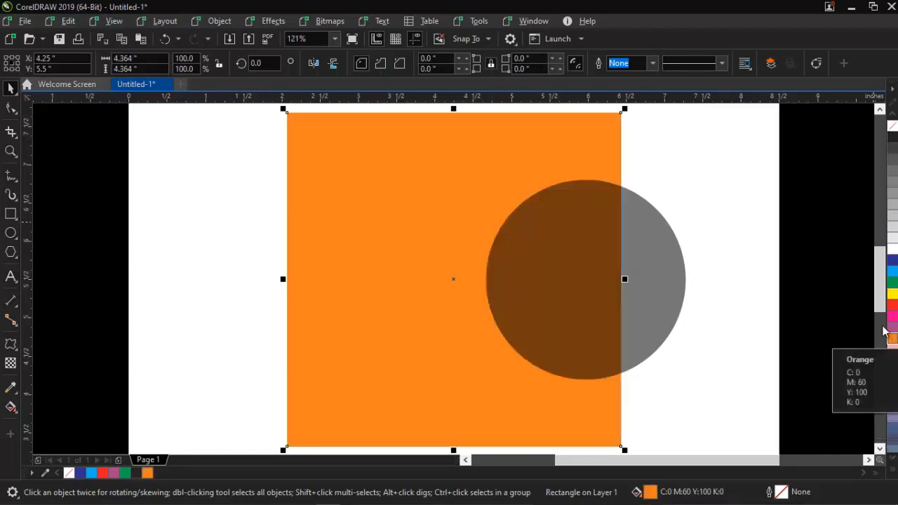
Fill the texturized circle with 40% Black and then with blue
left_click(651, 223)
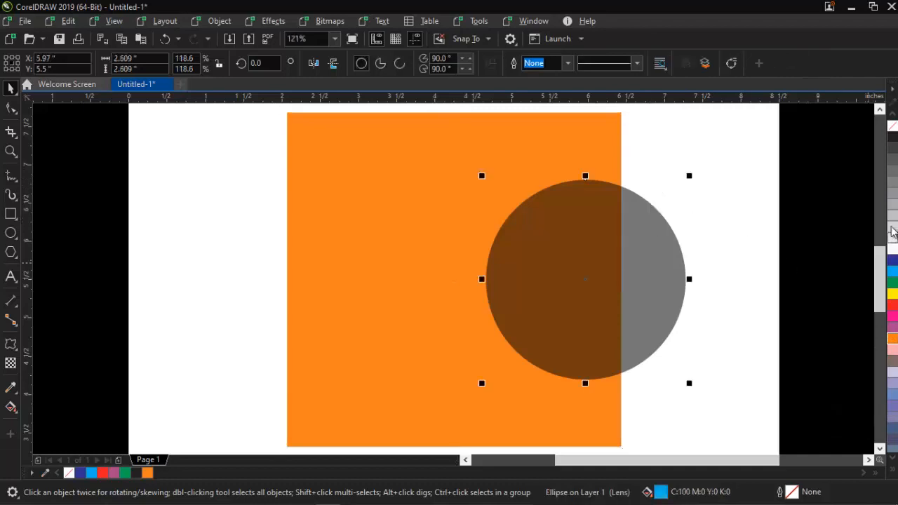
left_click(892, 203)
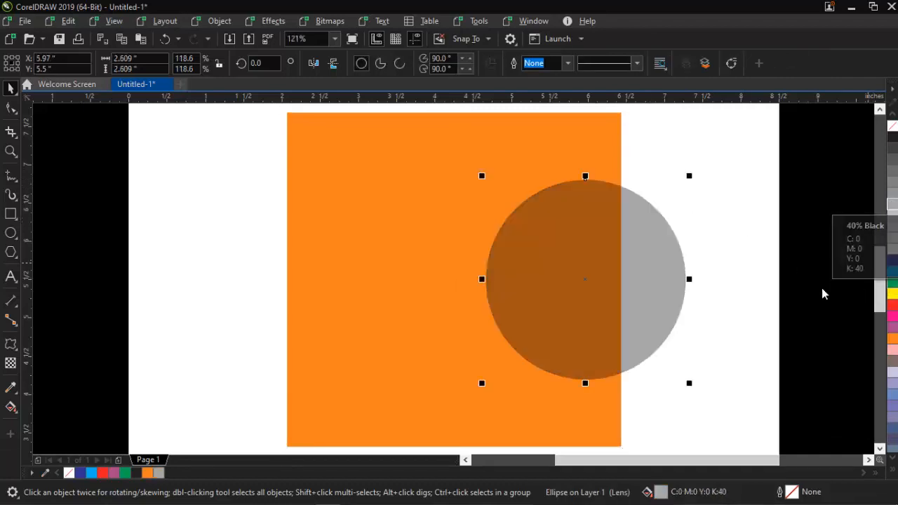
left_click(891, 260)
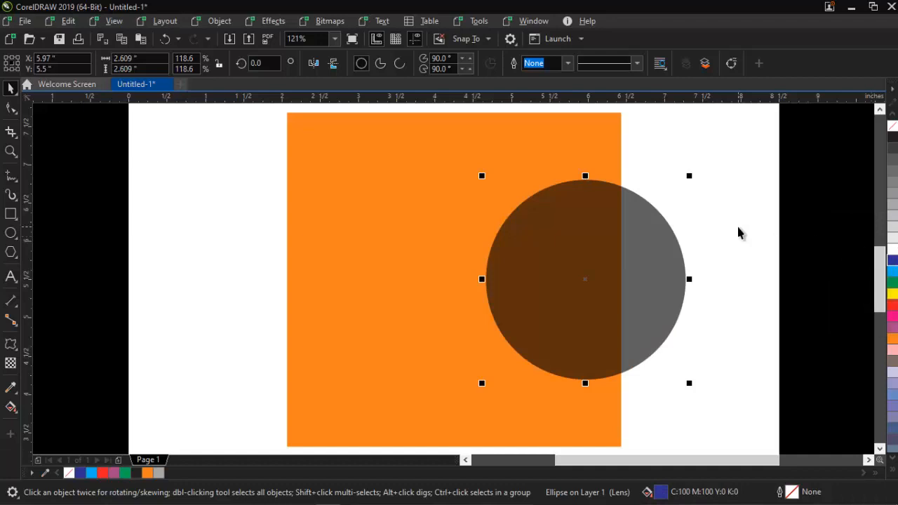
Delete the orange square and the transparent circle from the page
left_click(738, 149)
key("ctrl+a")
key("Delete")
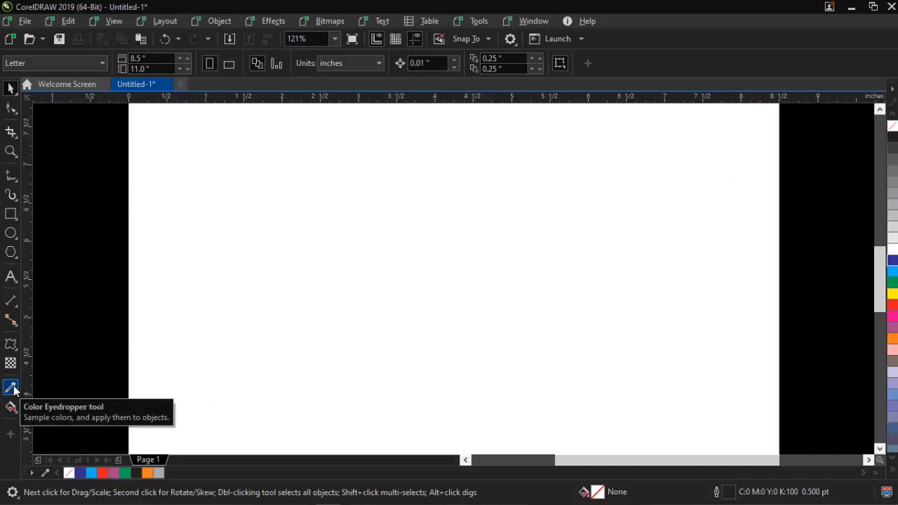
Draw a square about 1.72 inches wide in the upper left part of the page
left_click(11, 214)
left_click_drag(169, 159, 302, 291)
key("space")
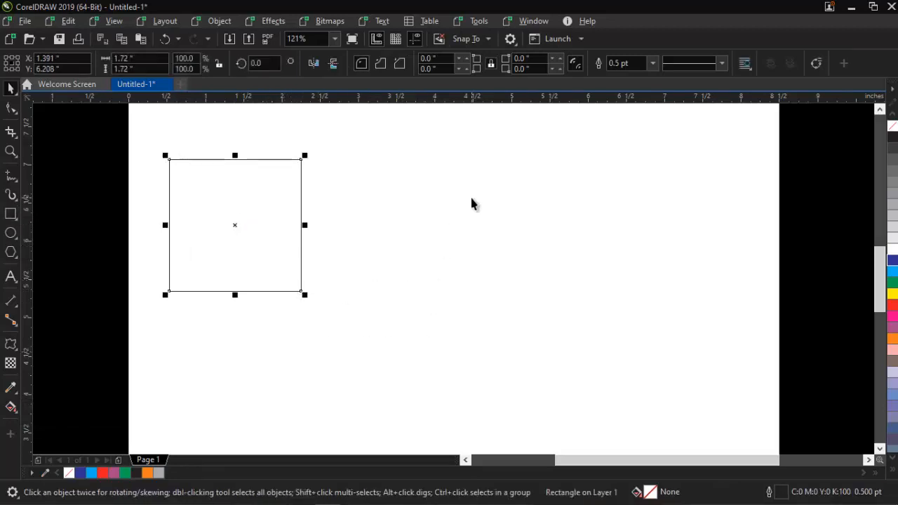
Give the square a linear fountain fill with a sampled cyan end colour, rotated to about 294.8°
key("F11")
key("Escape")
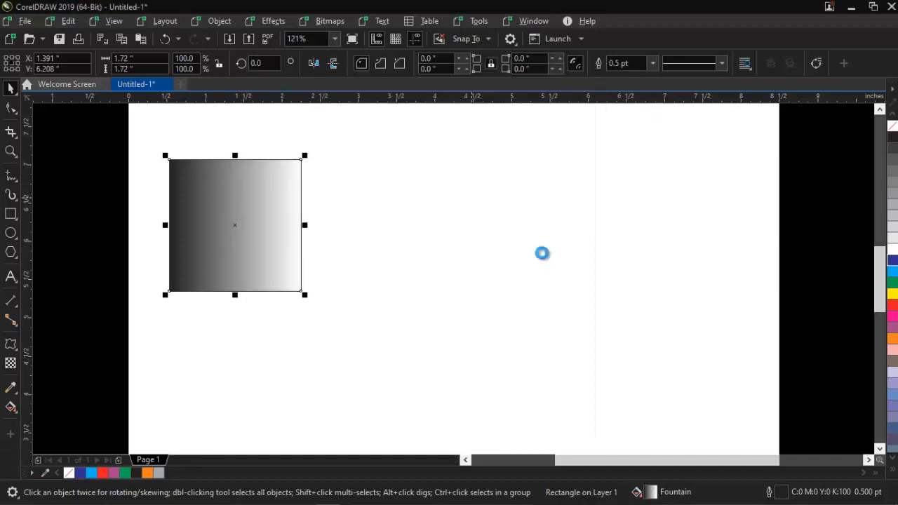
key("F11")
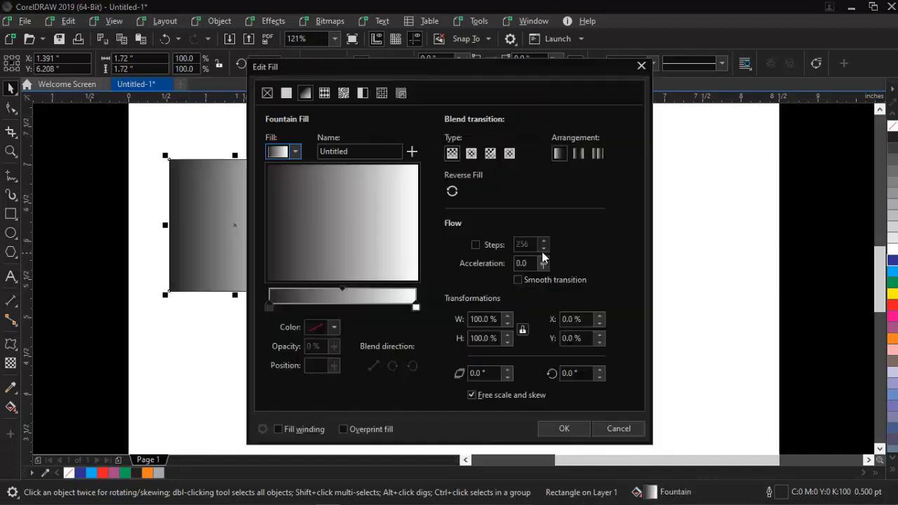
left_click(415, 308)
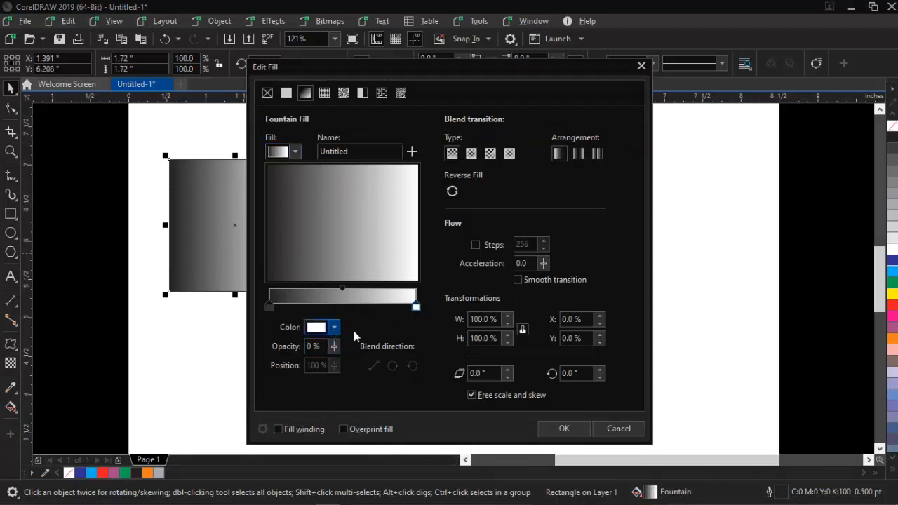
left_click(335, 328)
left_click(425, 297)
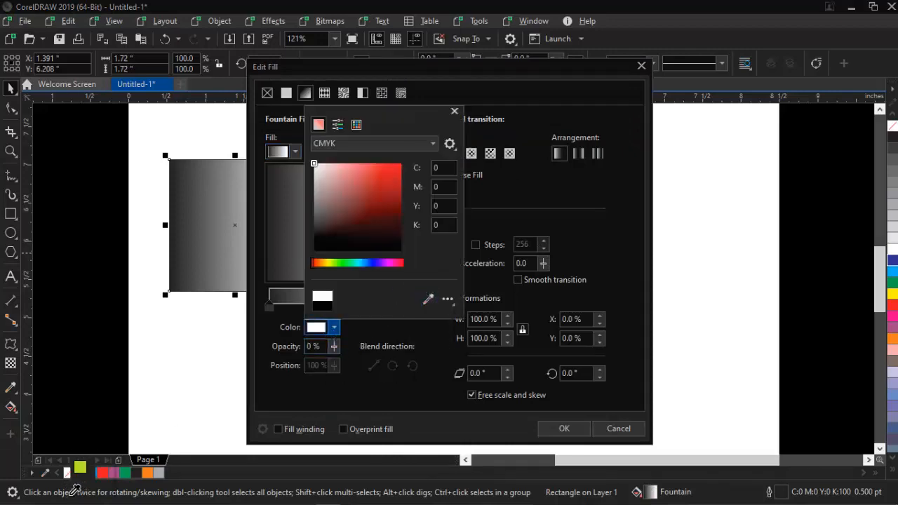
left_click(97, 470)
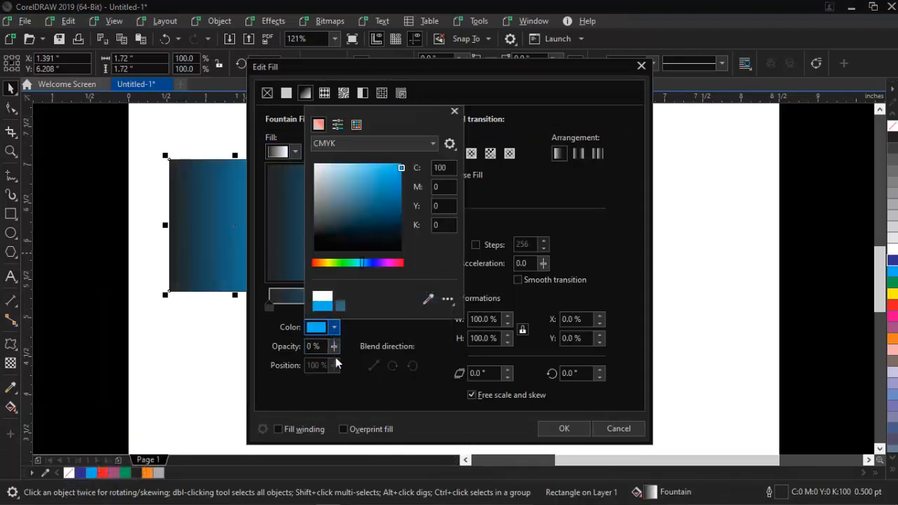
left_click(376, 390)
left_click_drag(362, 204, 340, 256)
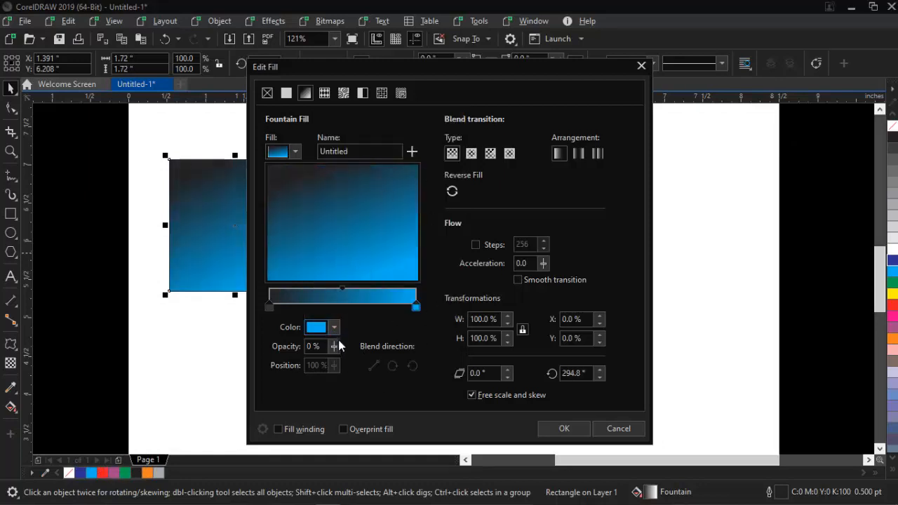
Set the fountain fill's start colour to the red sampled from the document palette and accept the fill
left_click(269, 306)
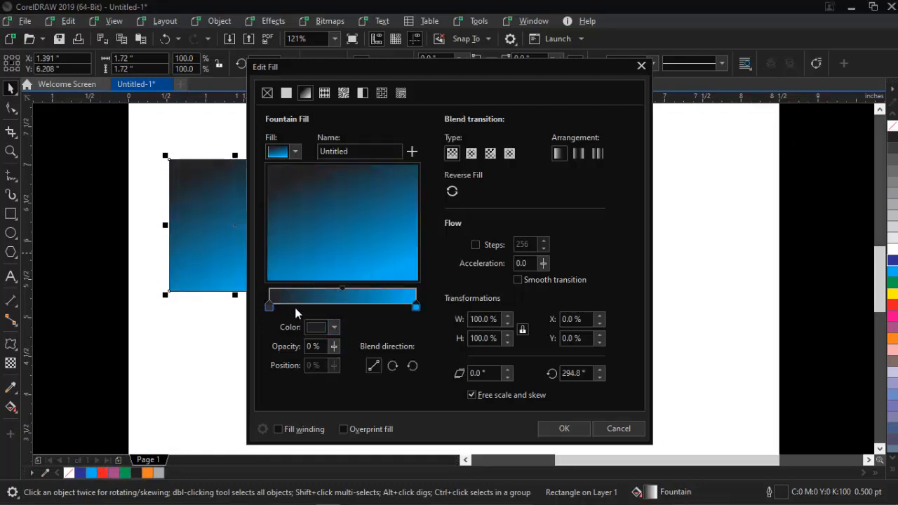
left_click(334, 330)
left_click(336, 329)
left_click(334, 327)
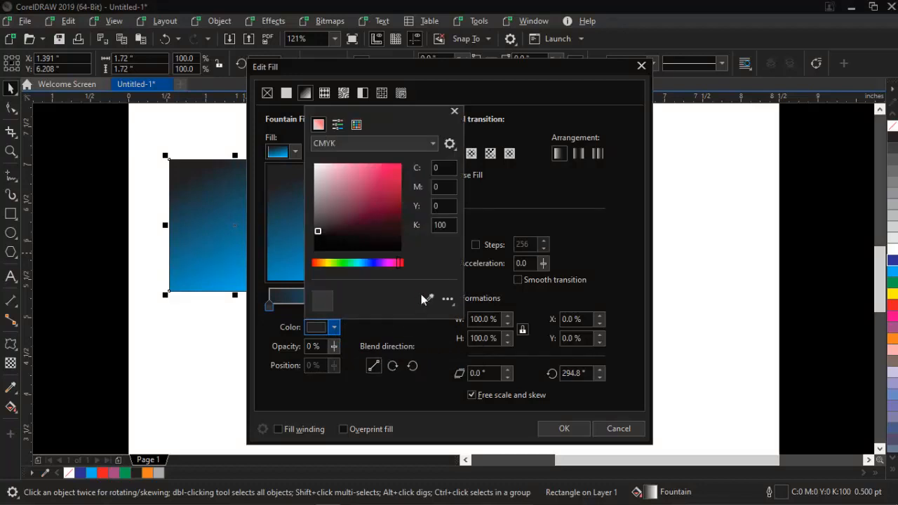
left_click(428, 300)
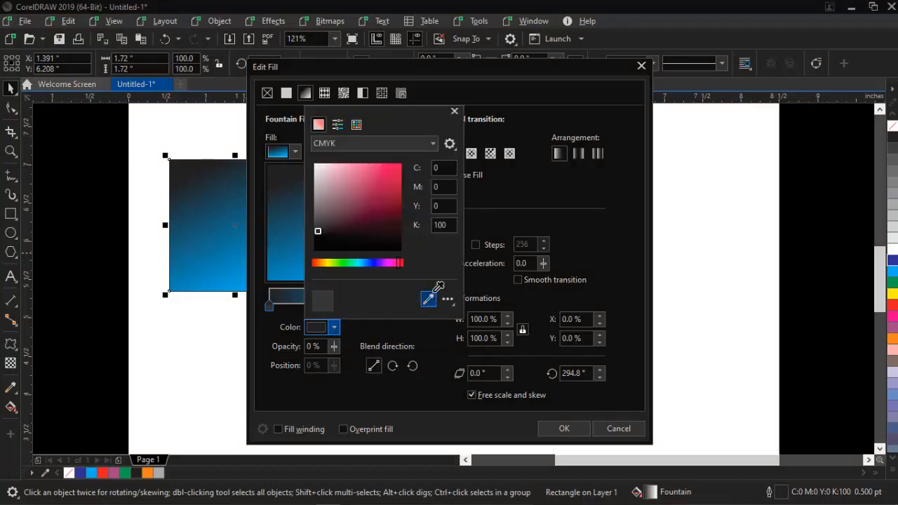
left_click(102, 473)
left_click(423, 402)
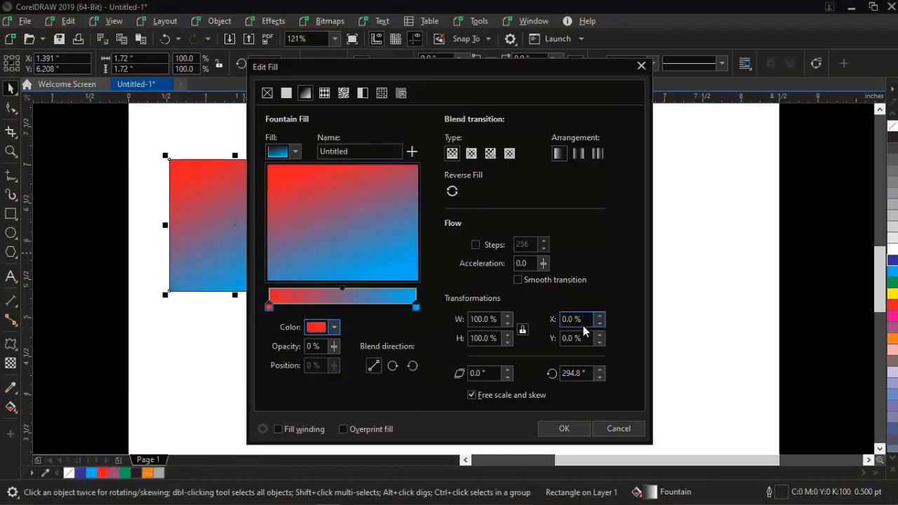
left_click(554, 427)
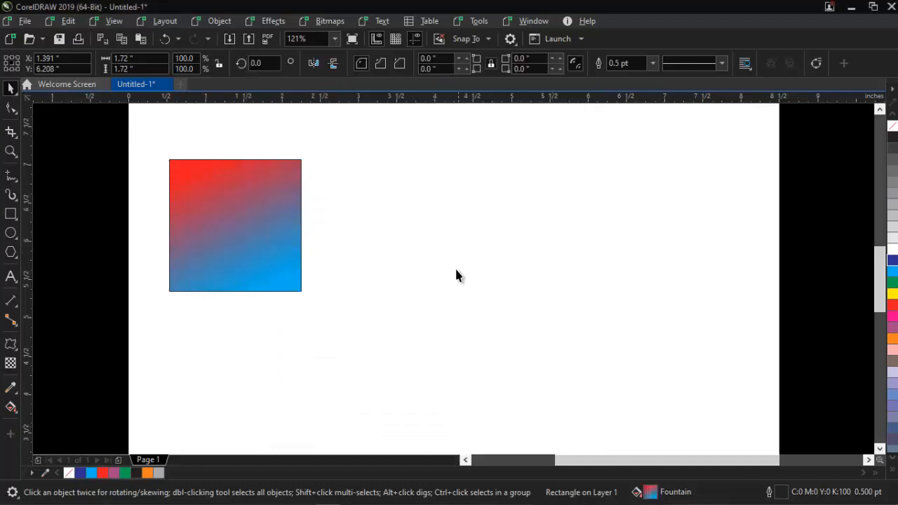
Remove the outline from the gradient-filled square and deselect it
left_click(421, 223)
left_click(255, 235)
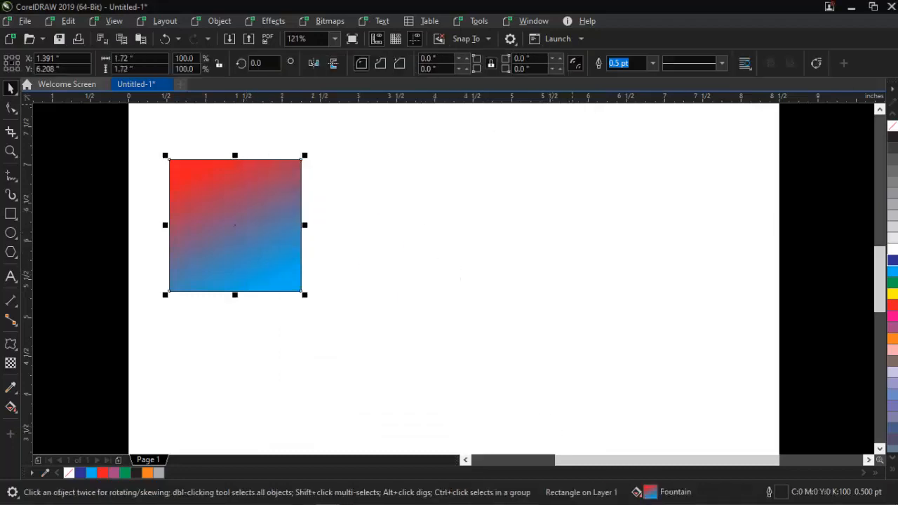
right_click(893, 126)
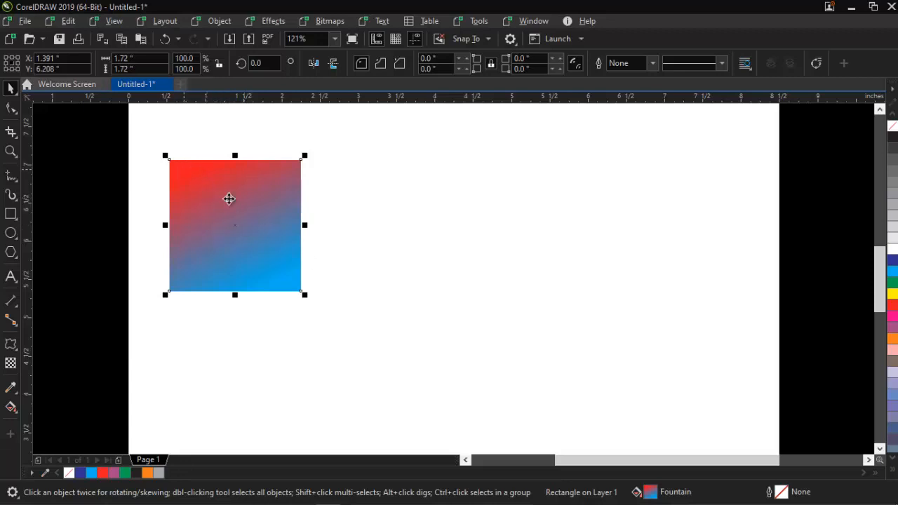
left_click(435, 225)
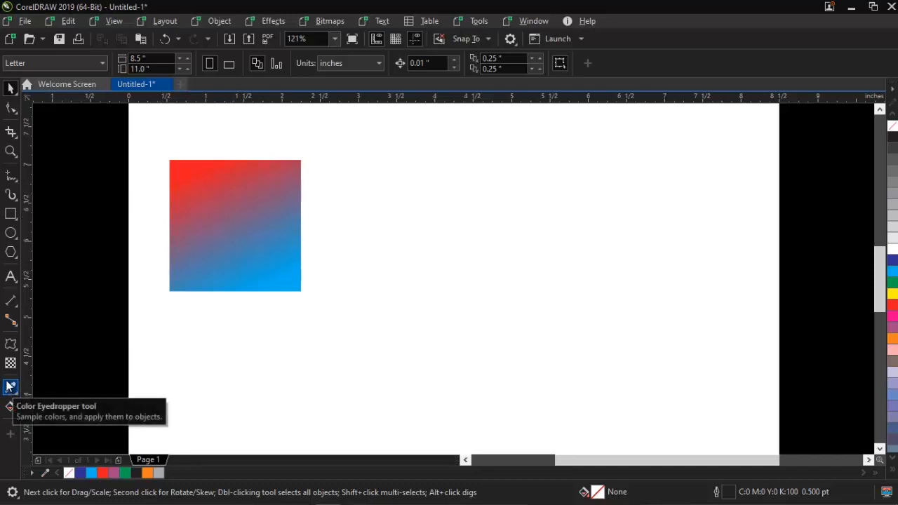
Draw a circle about 1.7 inches in diameter to the right of the gradient square
left_click(11, 233)
left_click_drag(406, 191, 544, 300)
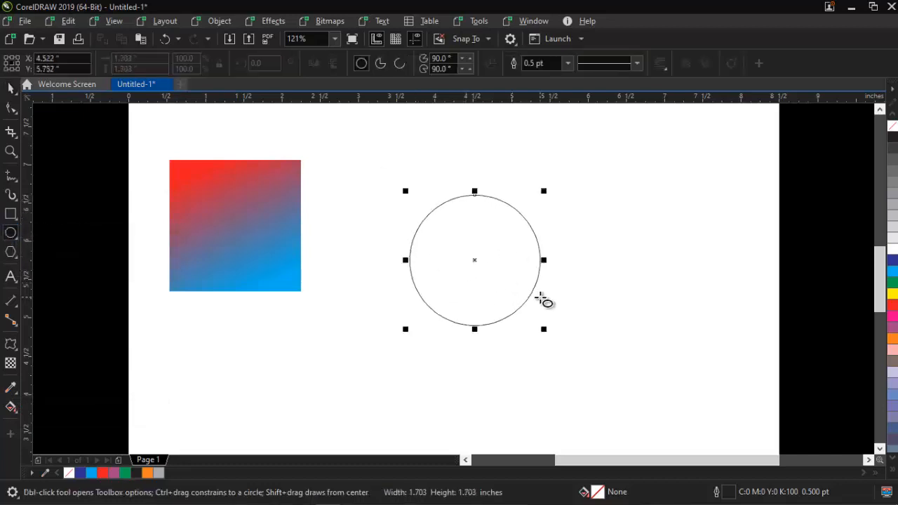
key("space")
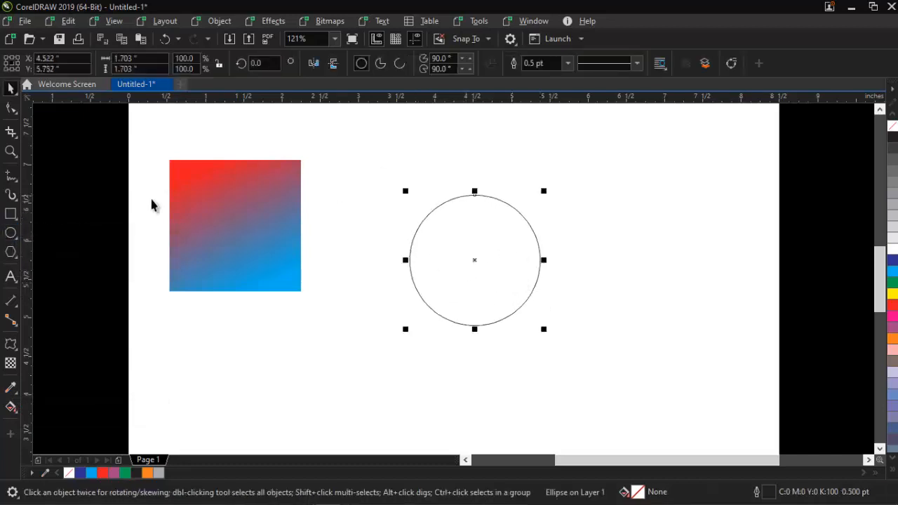
Sample a colour from the middle of the gradient square with the Color Eyedropper and fill the circle with it
left_click(11, 388)
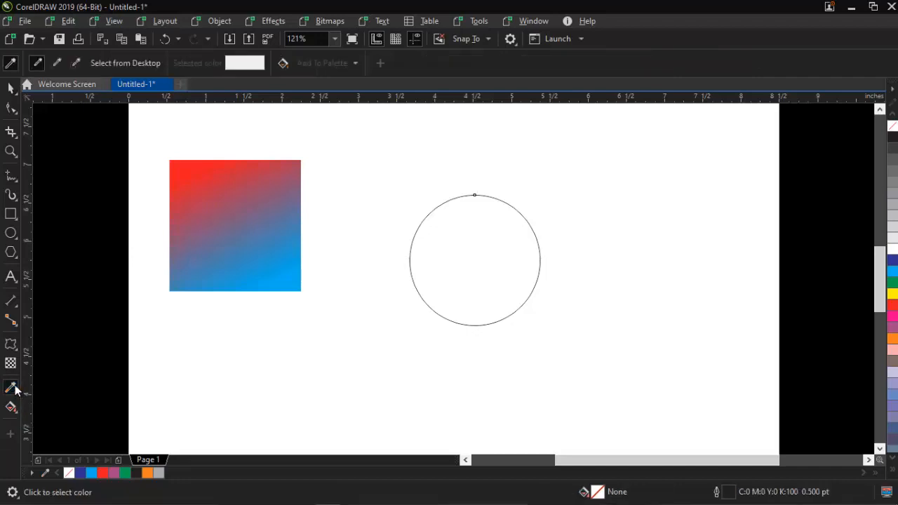
left_click(235, 210)
left_click(461, 256)
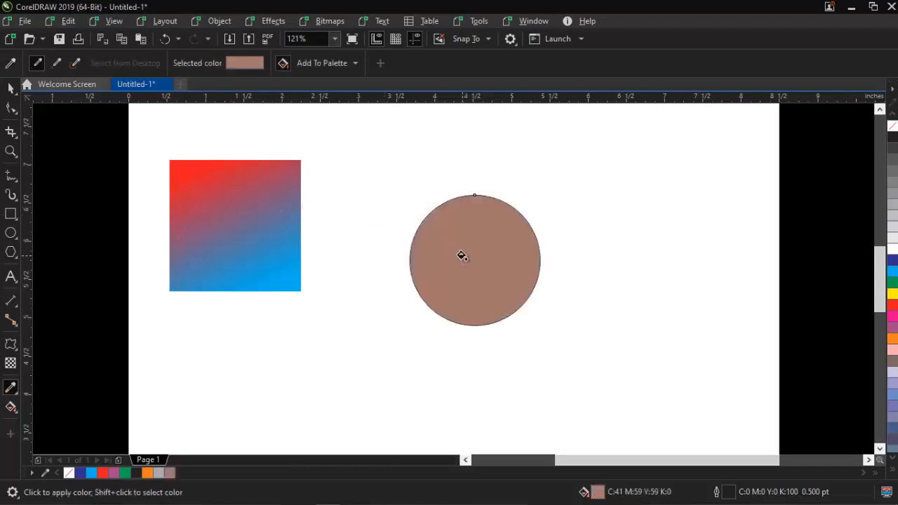
key("space")
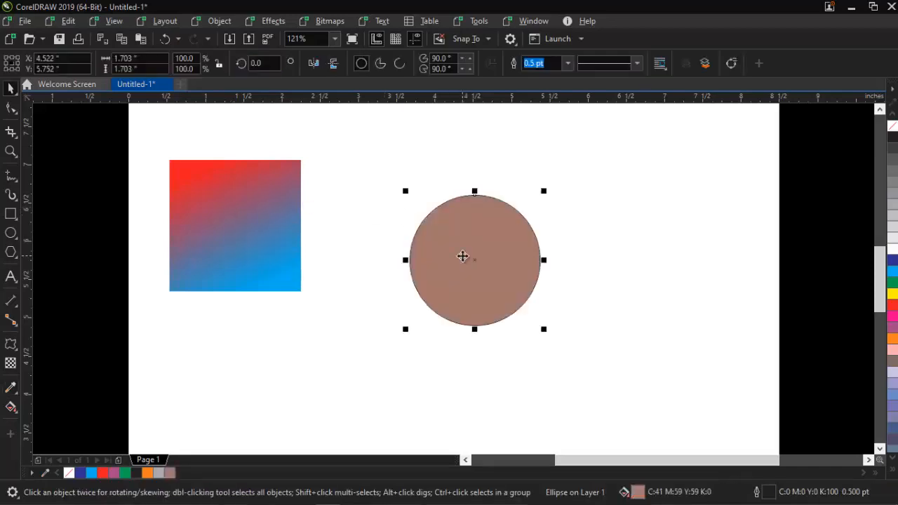
Delete the gradient square and the filled circle from the page
left_click(630, 223)
key("ctrl+a")
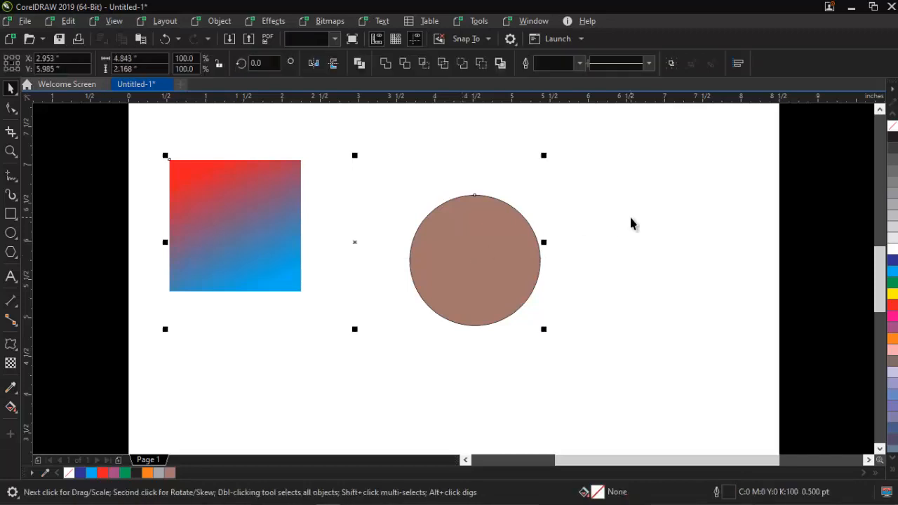
key("Delete")
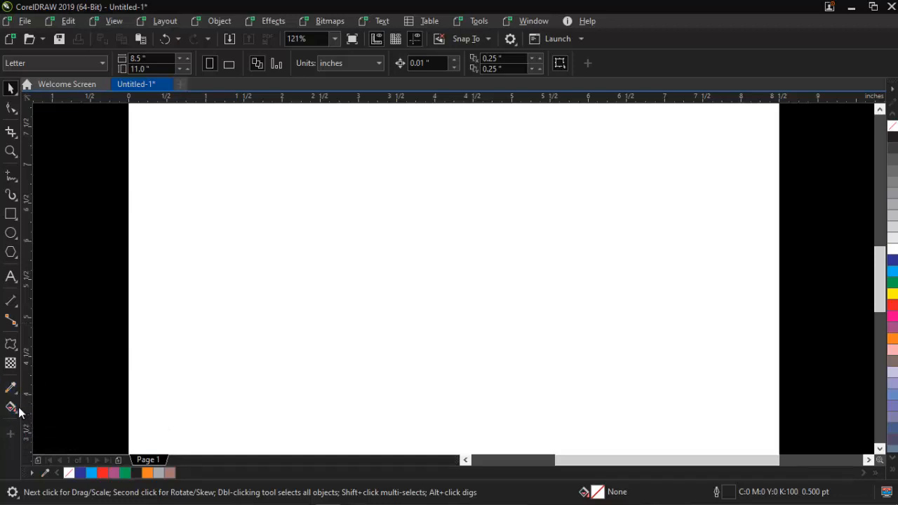
left_click(19, 411)
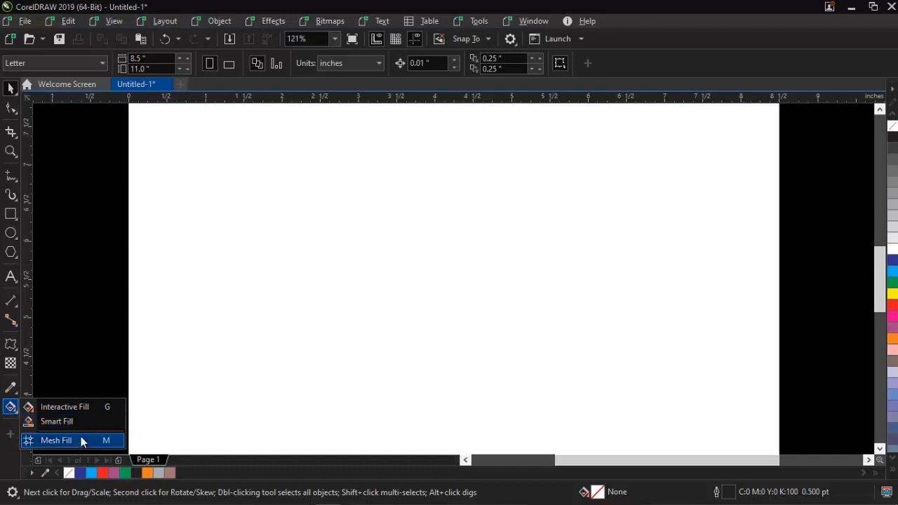
left_click(214, 280)
Draw a rectangle about 2.56 by 2.15 inches and place a level copy about 3.5 inches to its right
left_click(10, 214)
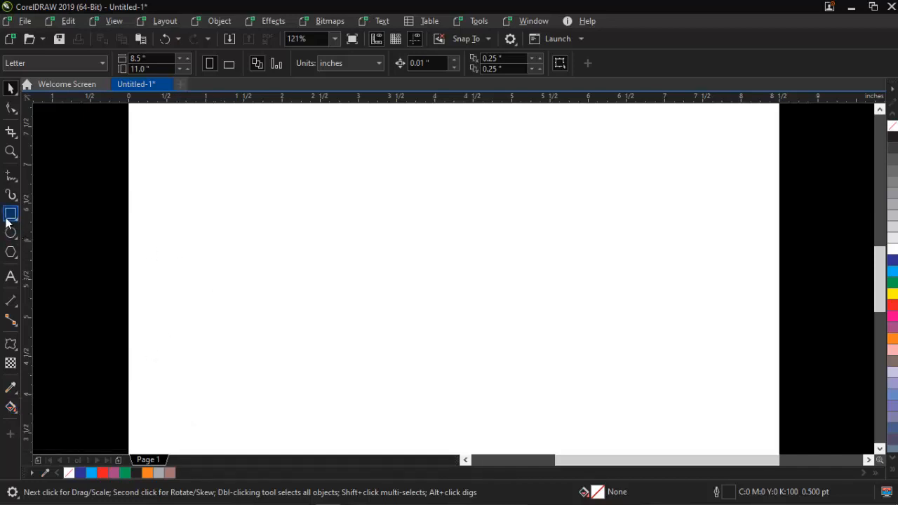
left_click_drag(213, 184, 409, 349)
key("space")
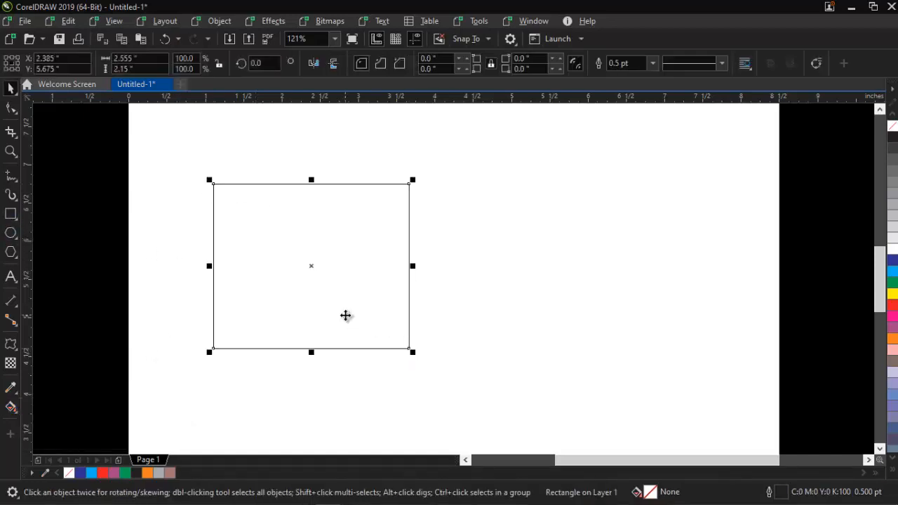
left_click_drag(311, 301, 554, 240)
Fill the original rectangle on the left with Blue
left_click(323, 231)
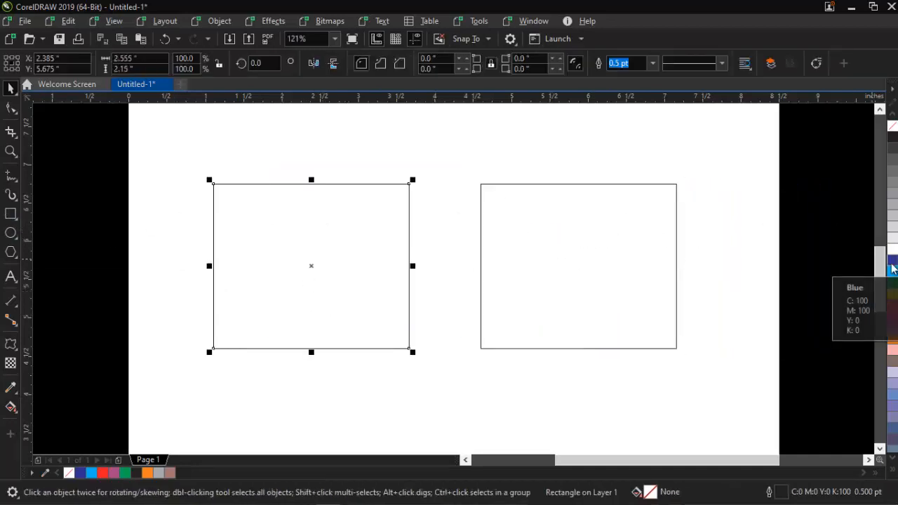
left_click(892, 260)
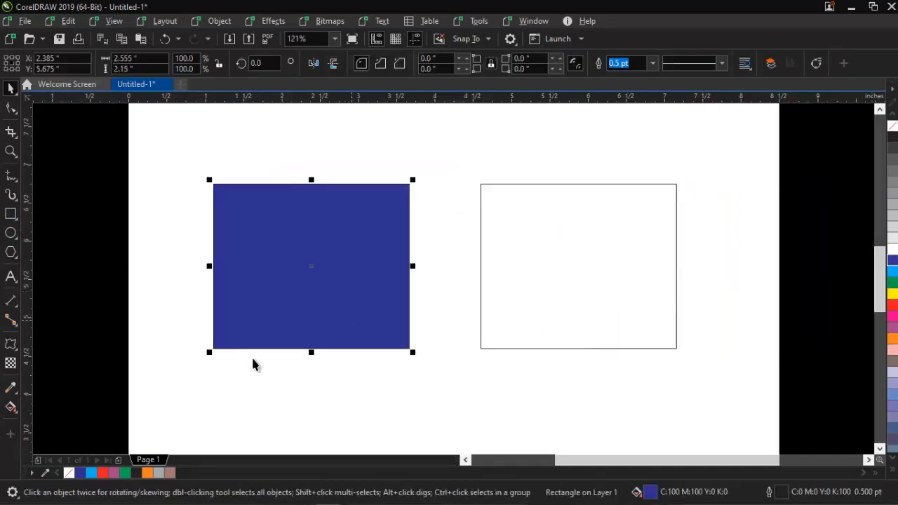
Try an Interactive Fill gradient from the middle of the blue rectangle towards the empty one, and undo it
left_click(11, 407)
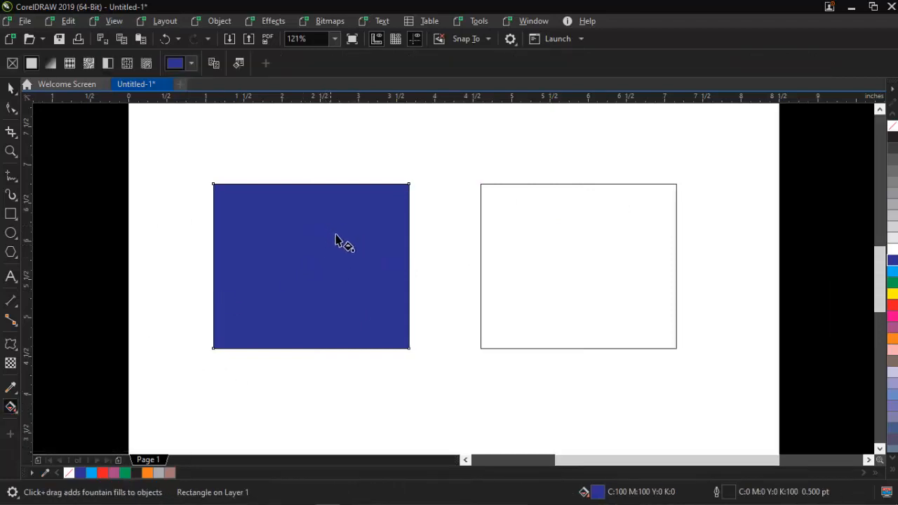
left_click_drag(313, 242, 555, 257)
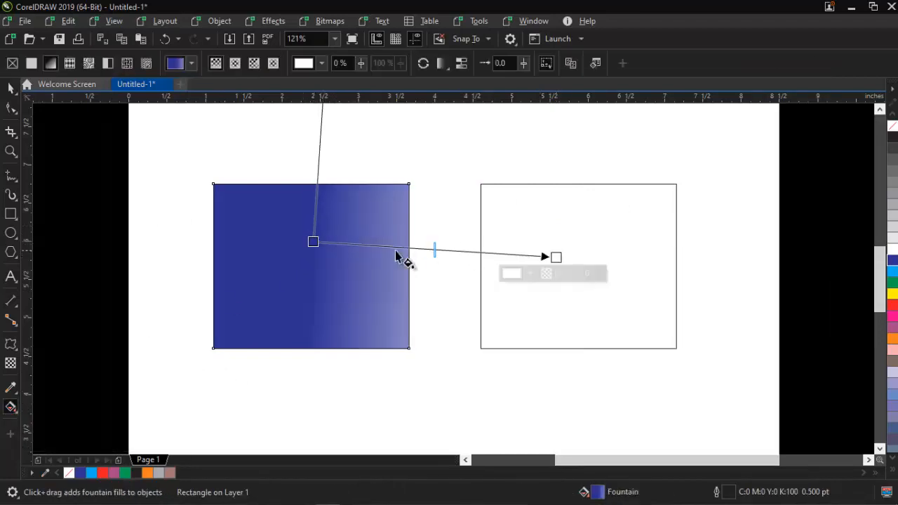
key("ctrl+z")
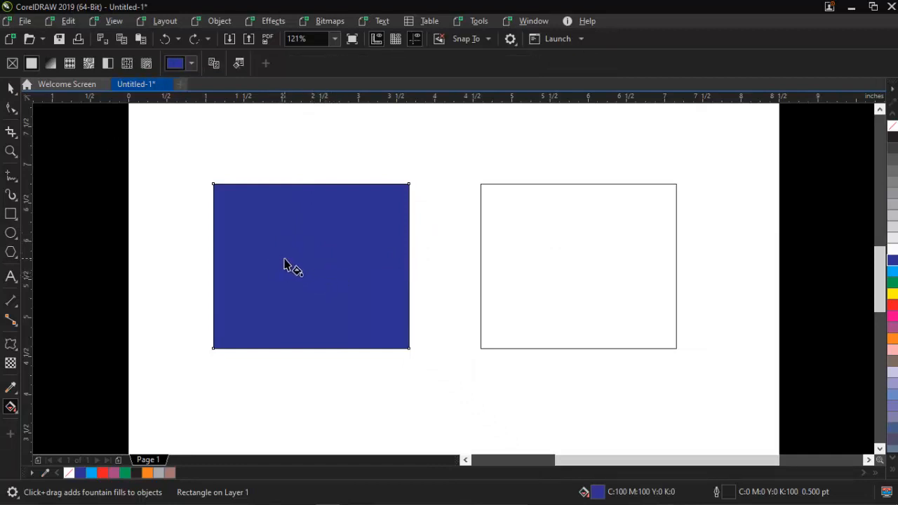
Give the empty rectangle a black-to-white linear fountain fill running from inside the blue rectangle to just past its own right edge, and deselect it
left_click(596, 243)
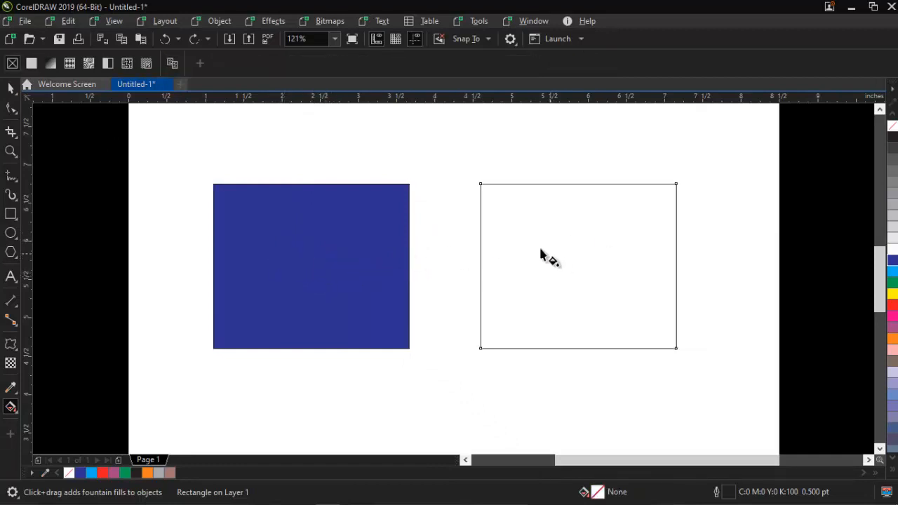
left_click_drag(288, 206, 567, 262)
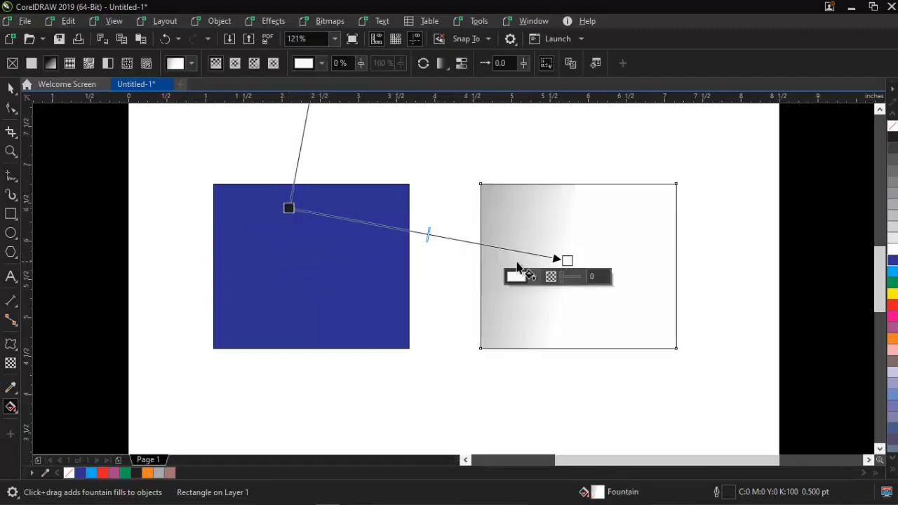
left_click_drag(325, 243, 684, 288)
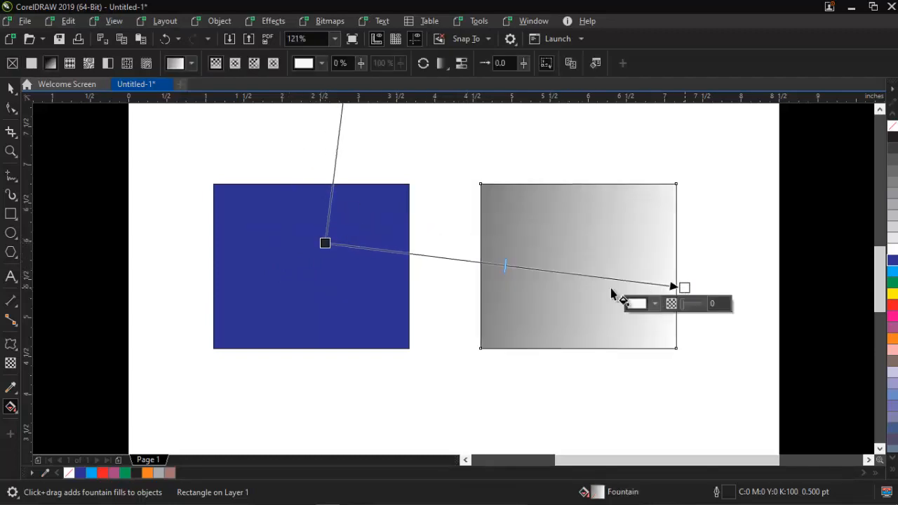
left_click_drag(289, 266, 719, 273)
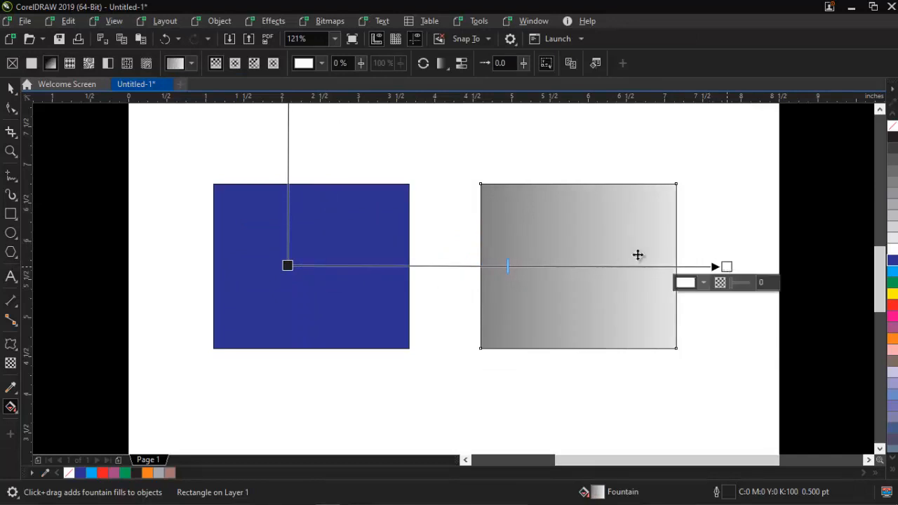
key("space")
left_click(336, 154)
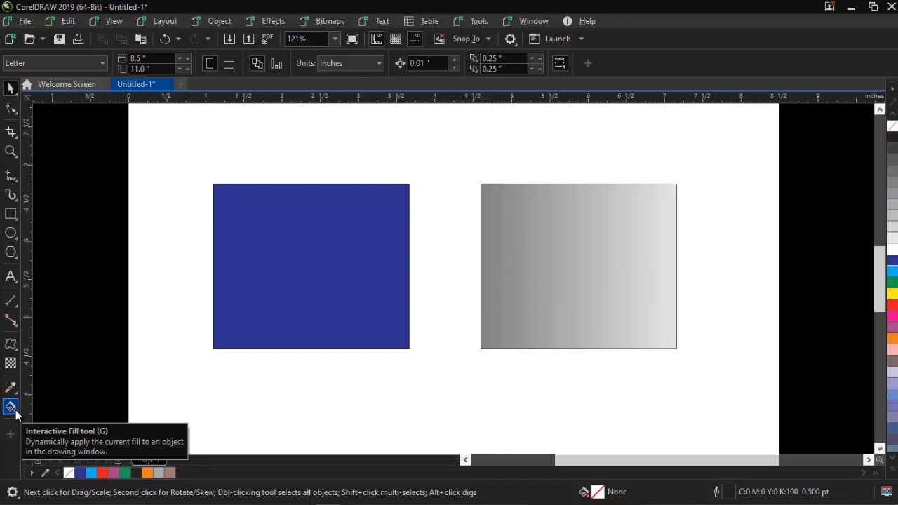
Delete the blue rectangle and the gradient-filled rectangle from the page
left_click(309, 271)
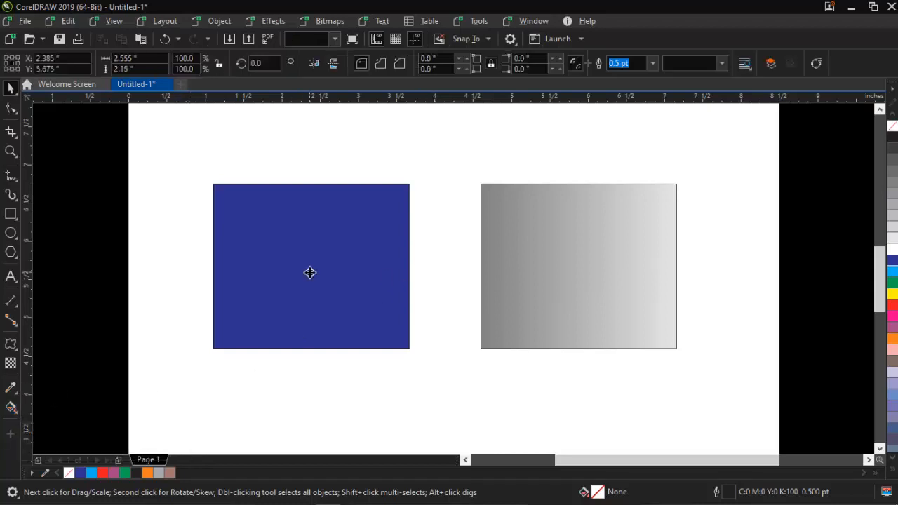
left_click(365, 171)
key("ctrl+a")
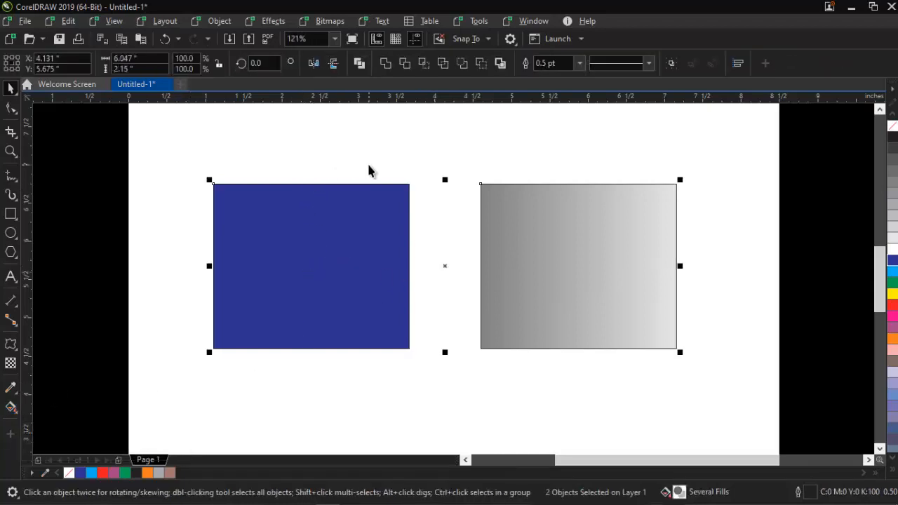
key("Delete")
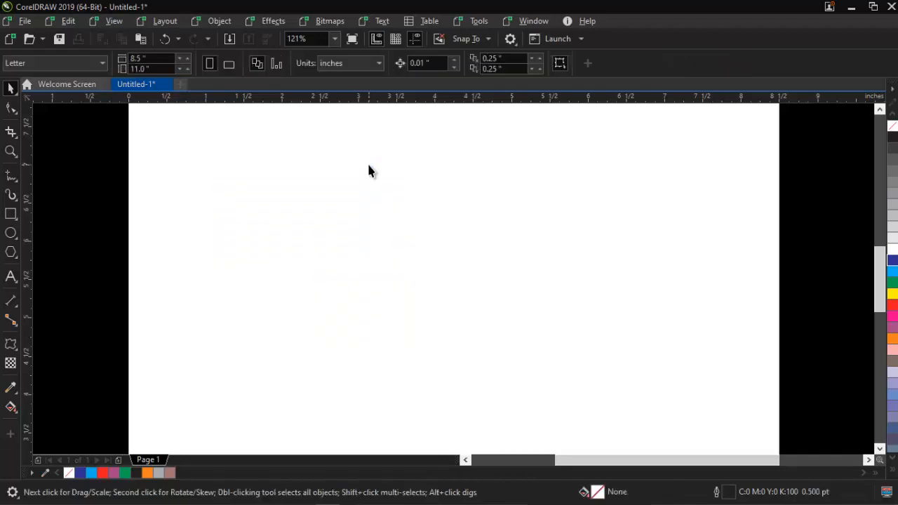